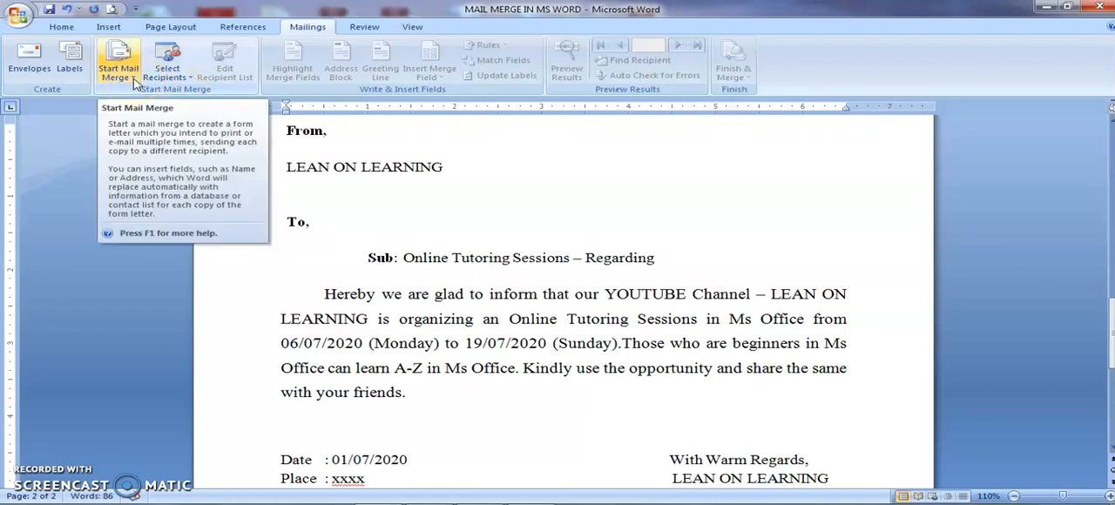
- Start the Step by Step Mail Merge Wizard and select Letters as the document type
left_click(133, 80)
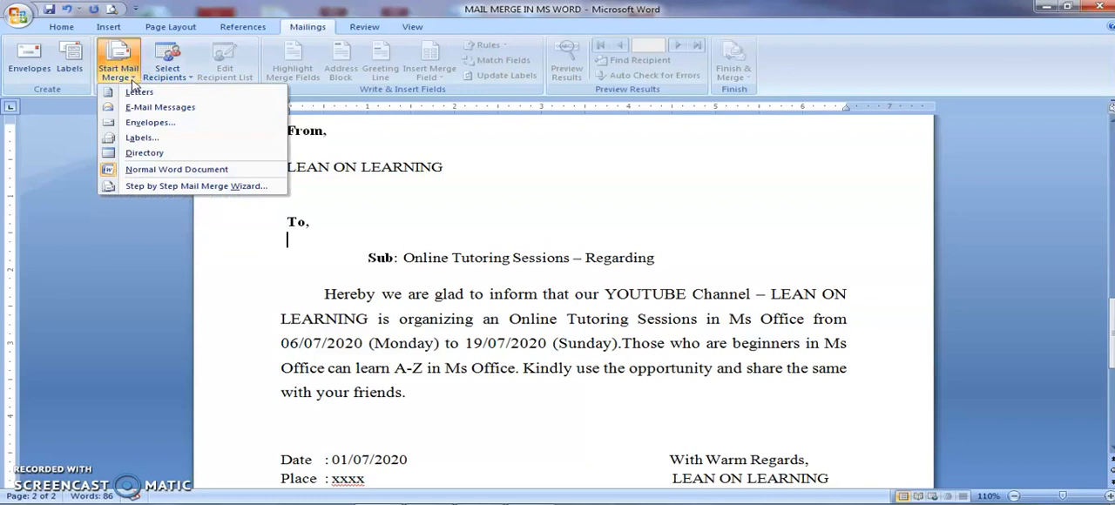
left_click(131, 124)
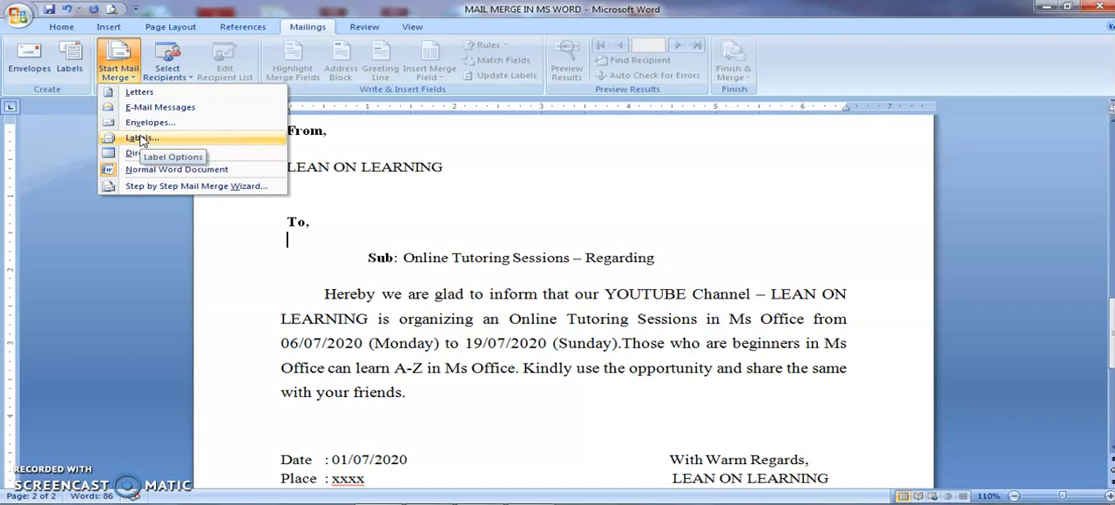
left_click(137, 187)
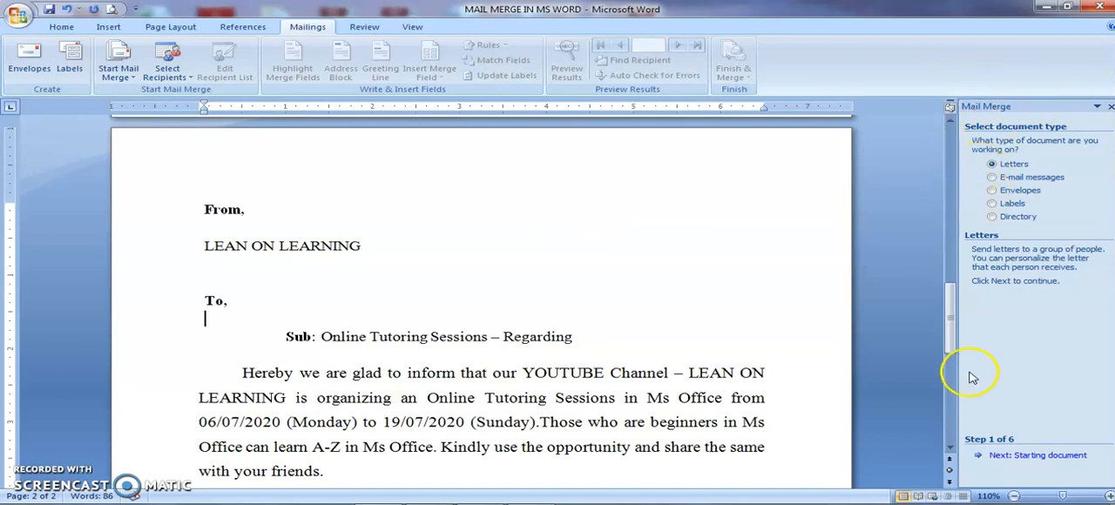
scroll(1112, 214, "down", 1)
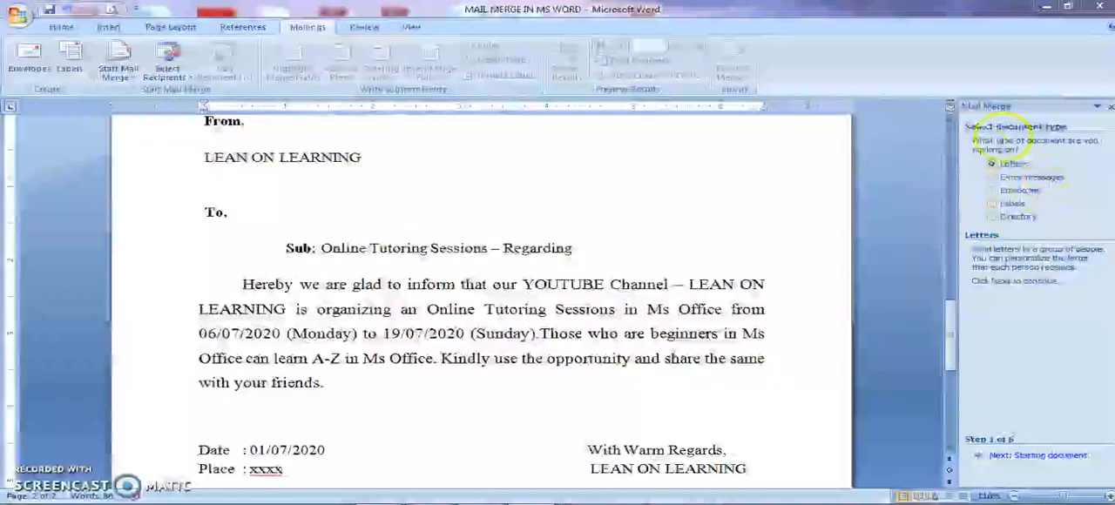
left_click(1013, 160)
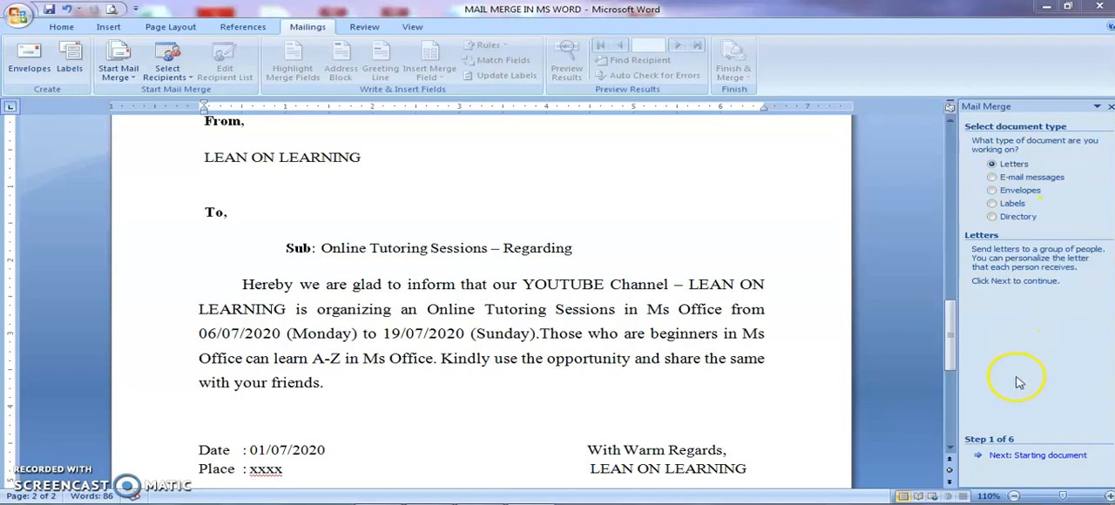
- Keep the current document as the starting document and advance the wizard to recipient selection
left_click(993, 460)
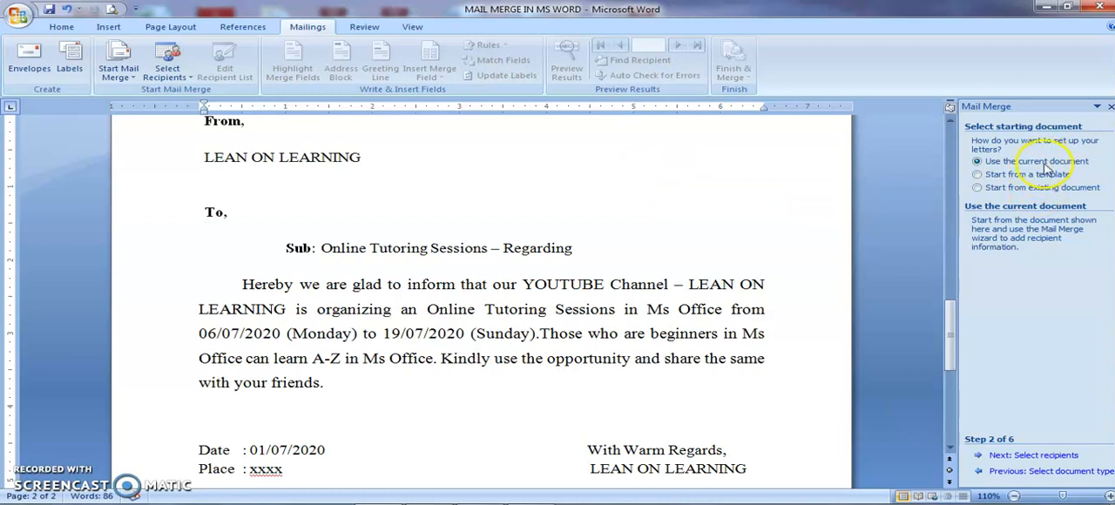
left_click(1004, 461)
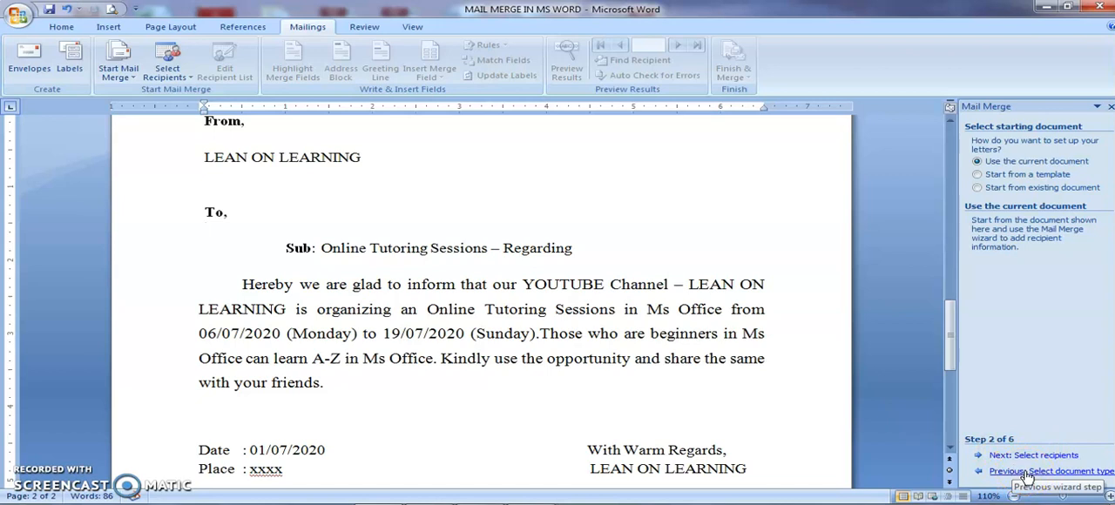
left_click(1033, 462)
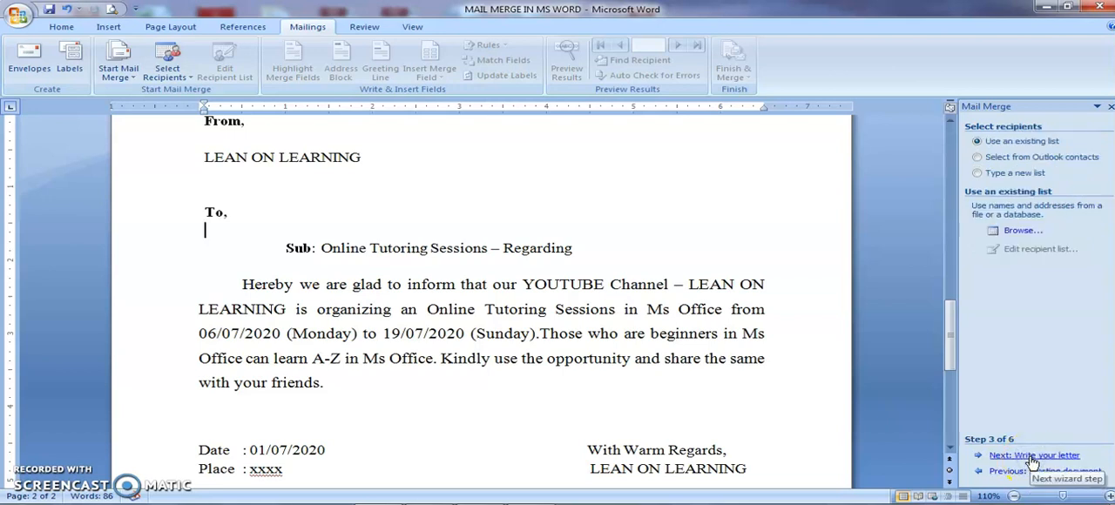
- Choose to type a new recipient list and start creating it
left_click(1036, 129)
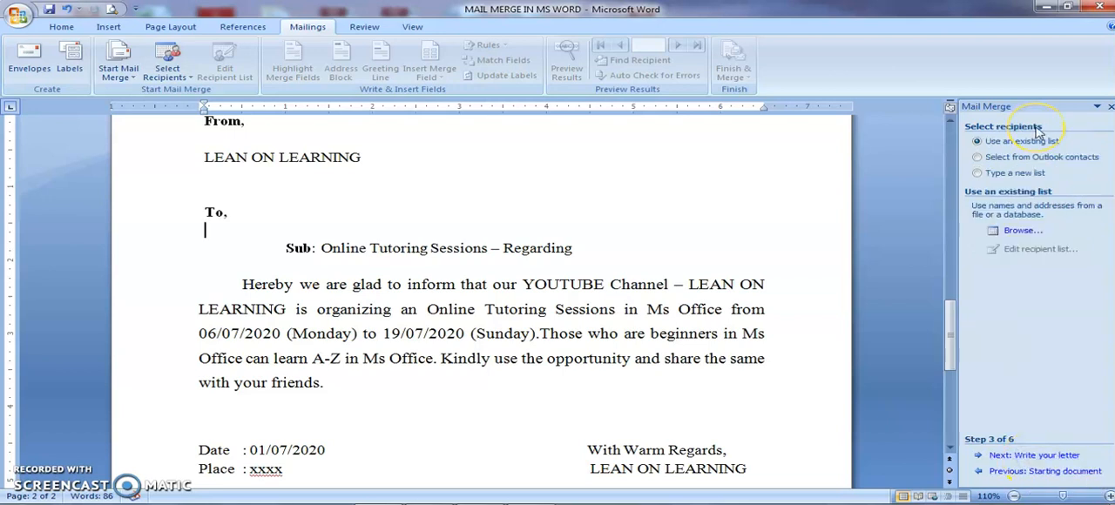
left_click(1017, 146)
left_click(1010, 152)
left_click(1010, 162)
left_click(1012, 163)
left_click(1015, 176)
left_click(1013, 176)
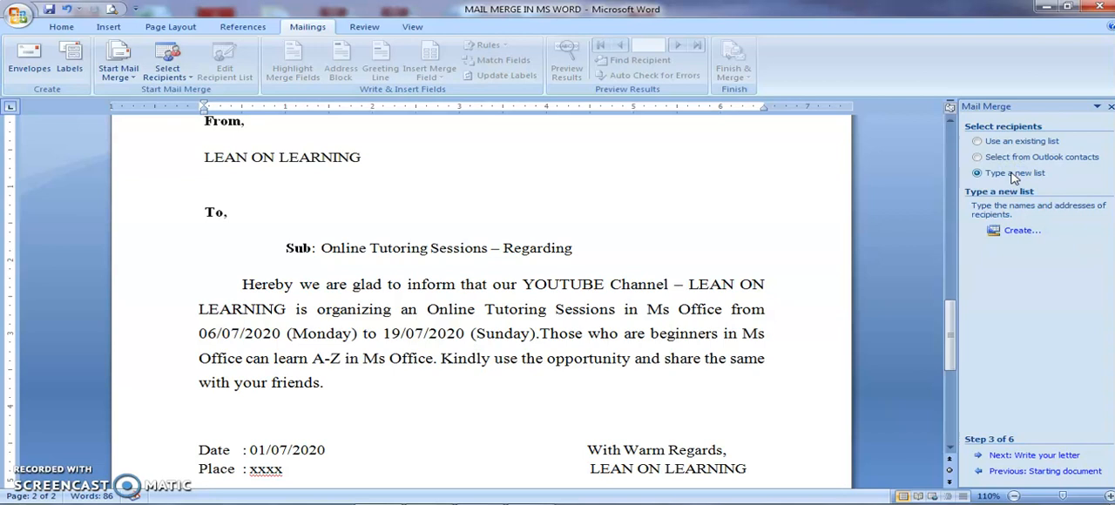
left_click(1014, 231)
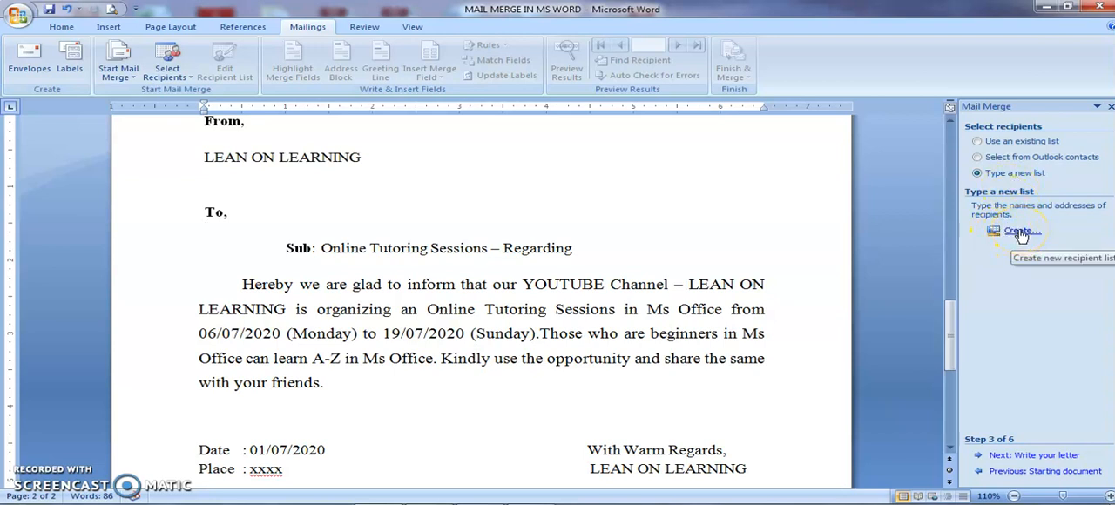
left_click(1019, 232)
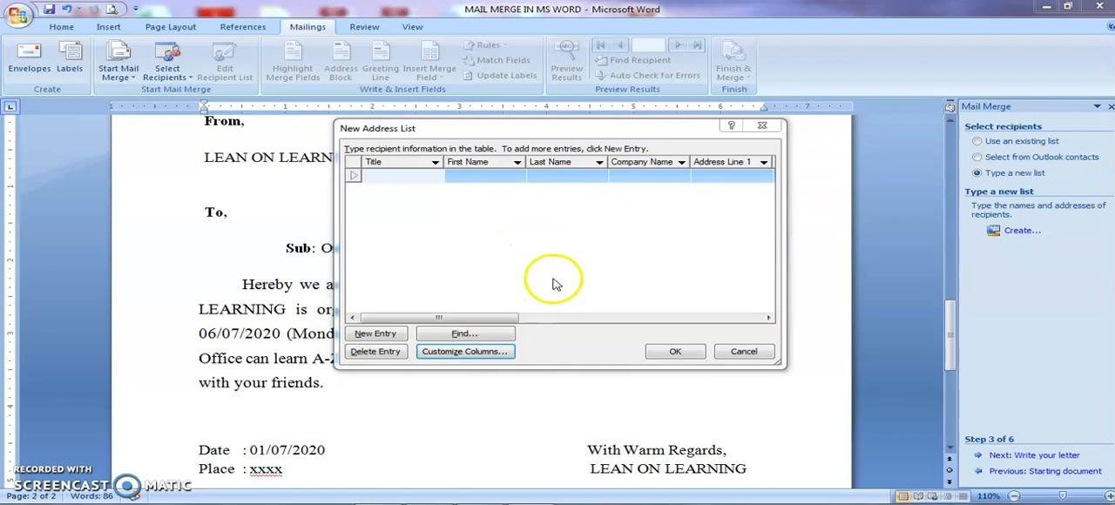
- Customize the address list columns by renaming the Last Name field to Designation
left_click(481, 353)
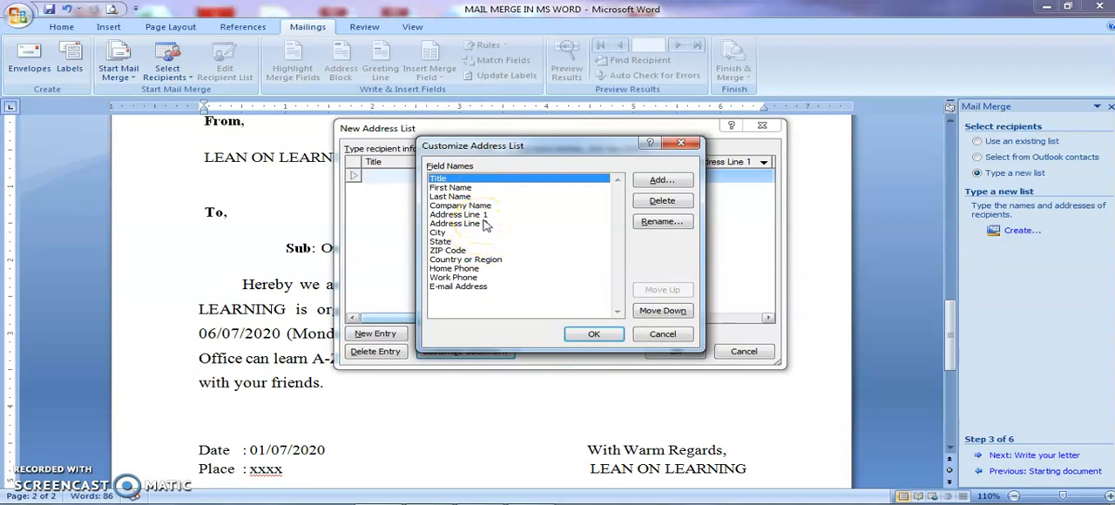
left_click(482, 179)
left_click(481, 181)
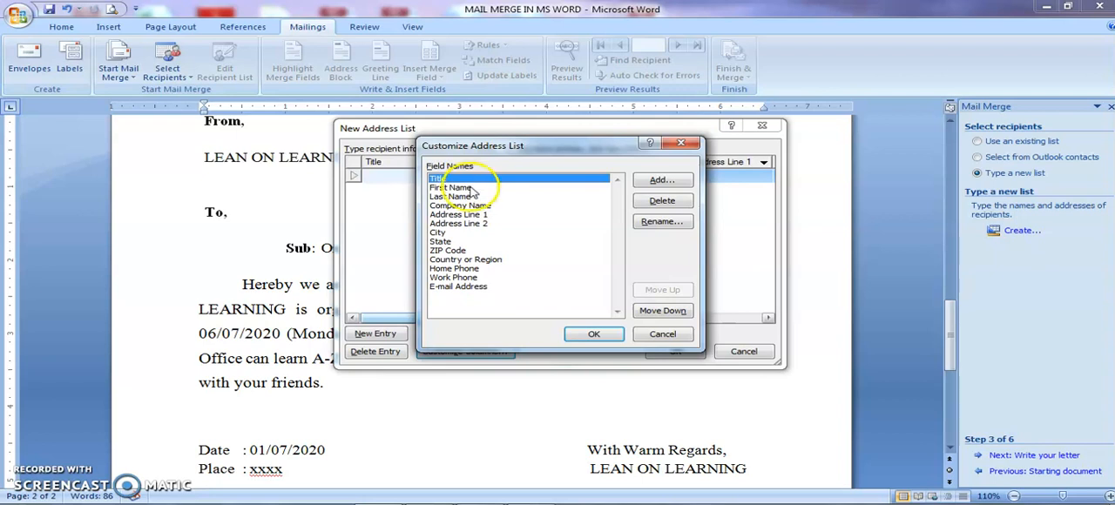
left_click(471, 188)
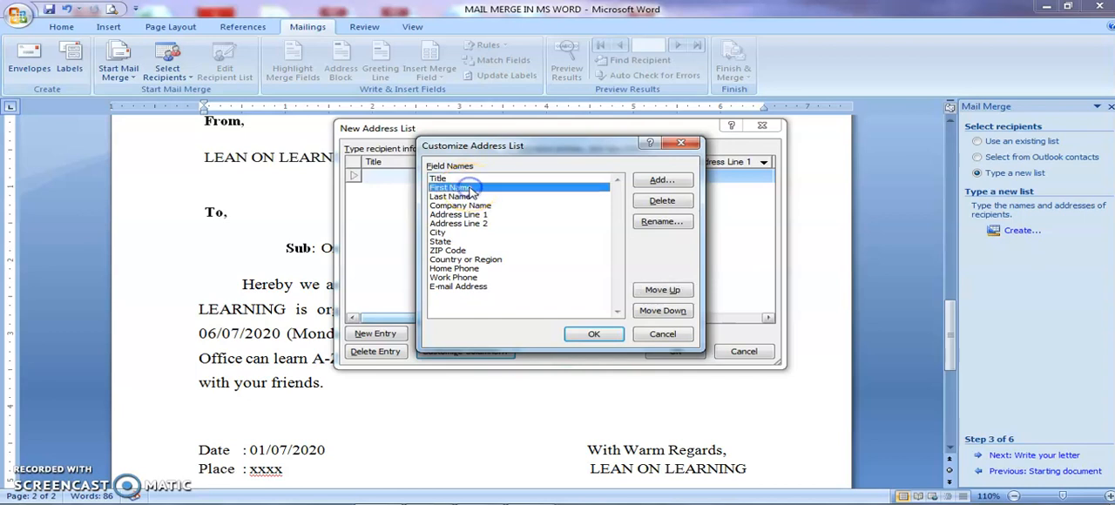
left_click(464, 196)
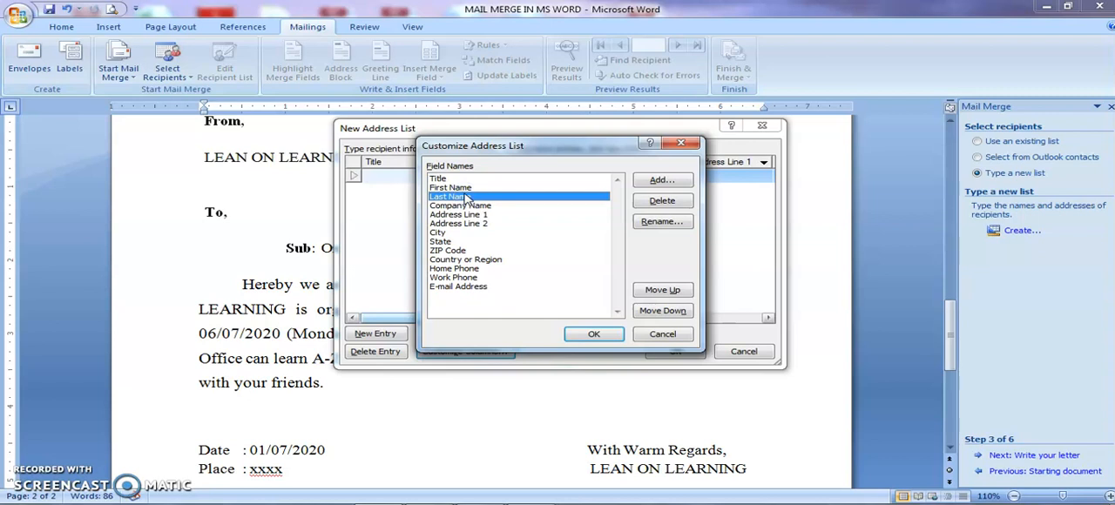
left_click(510, 200)
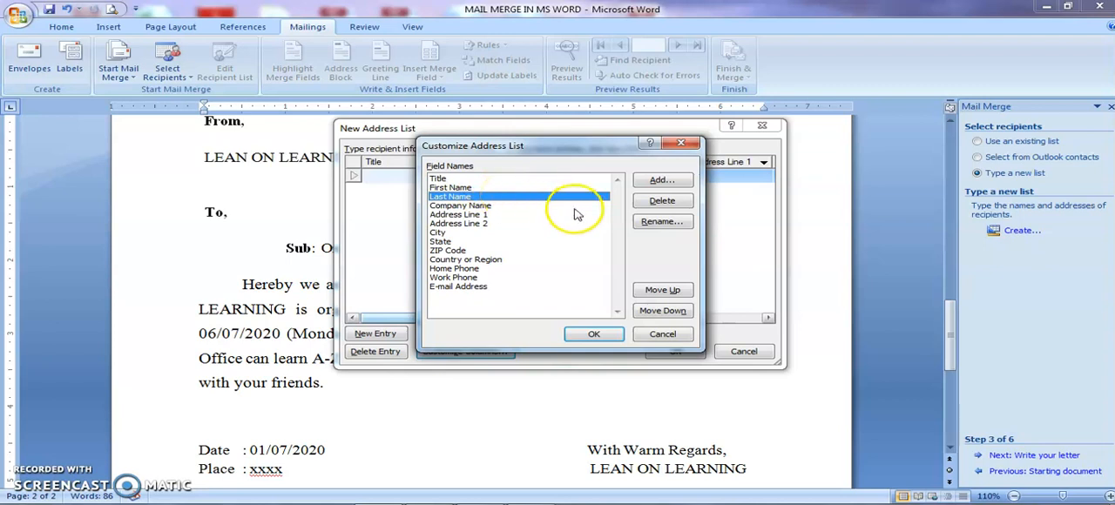
left_click(661, 222)
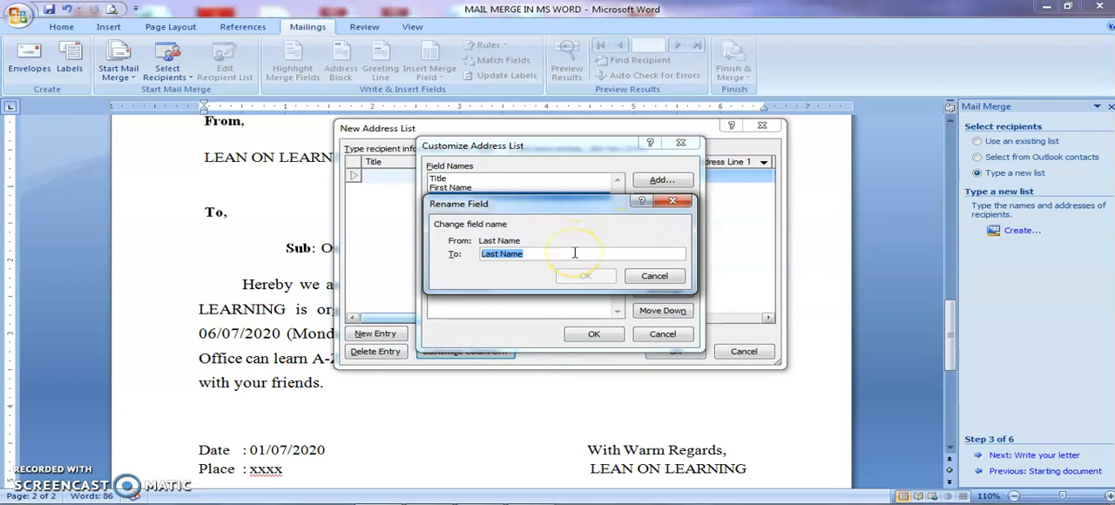
type("Desi")
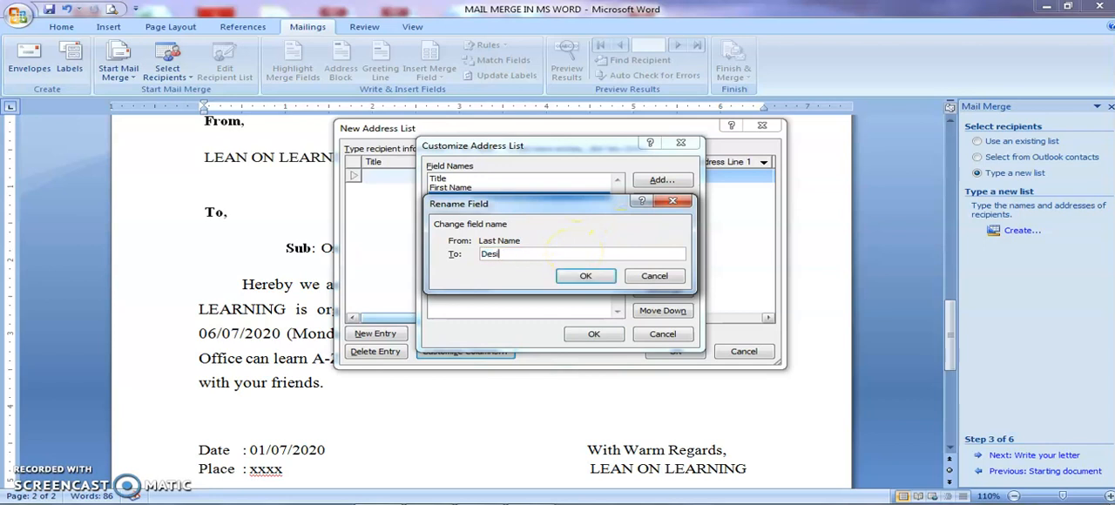
type("gnation")
left_click(583, 276)
left_click(444, 196)
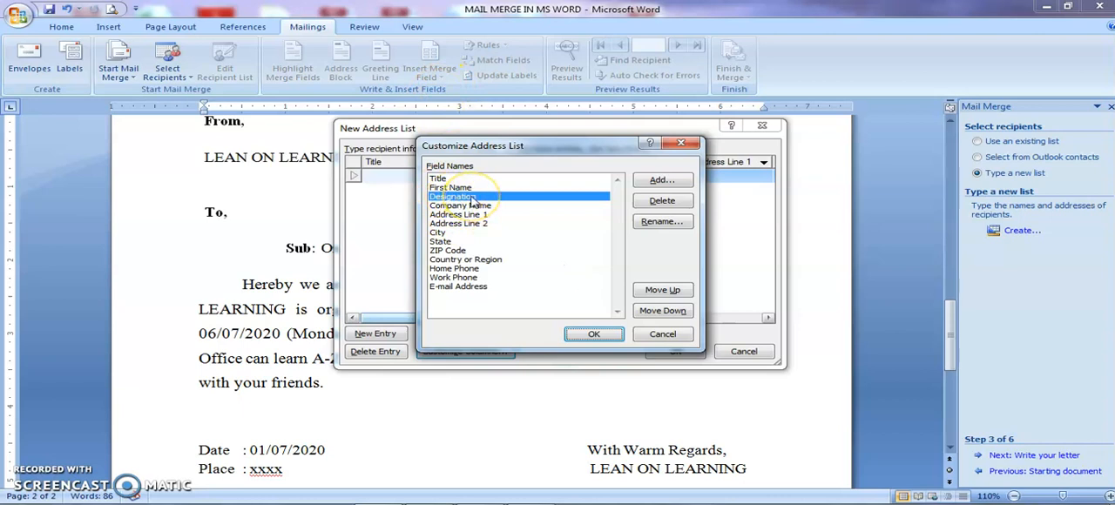
- Delete the Company Name field from the address list columns
left_click(589, 206)
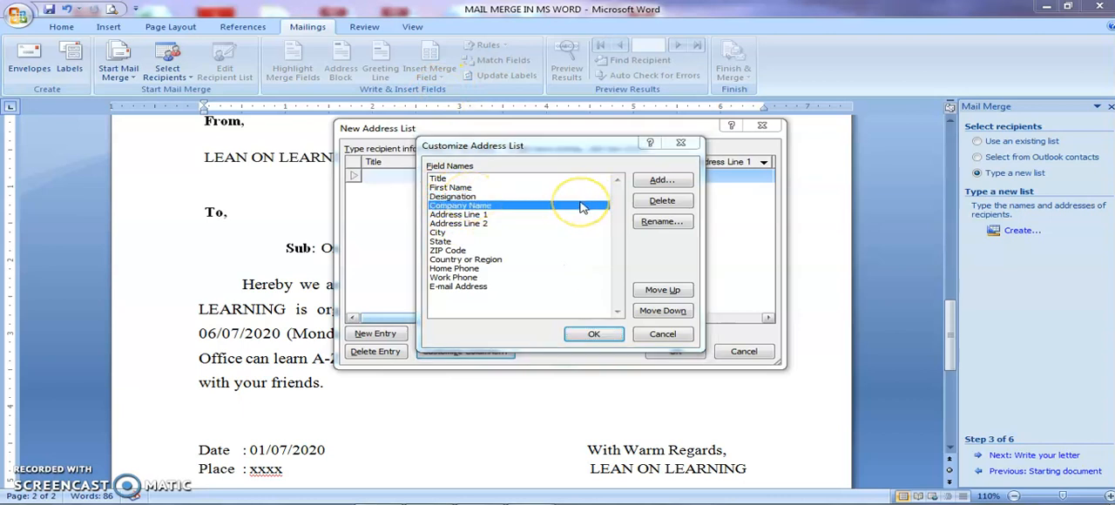
left_click(644, 203)
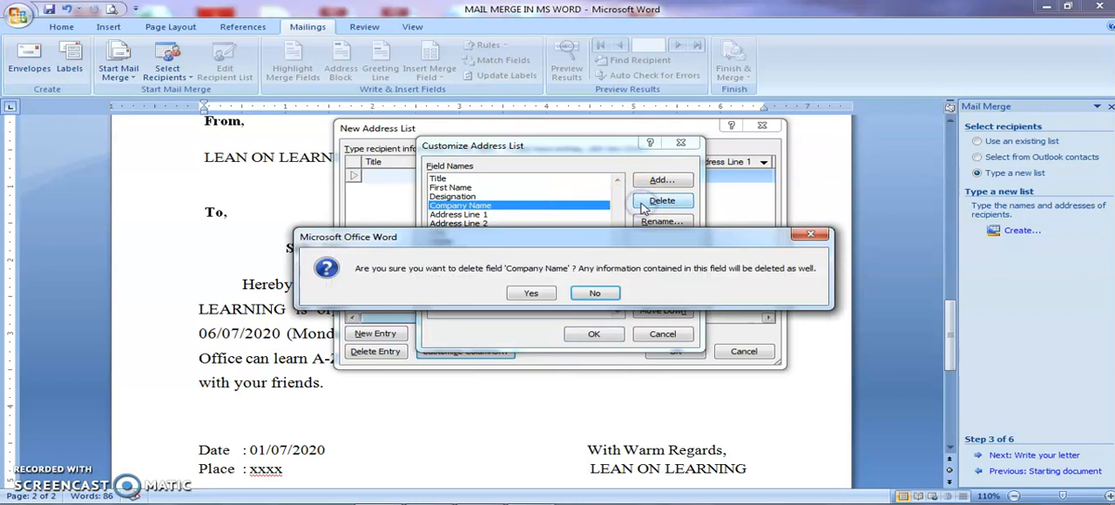
left_click(531, 293)
left_click(461, 198)
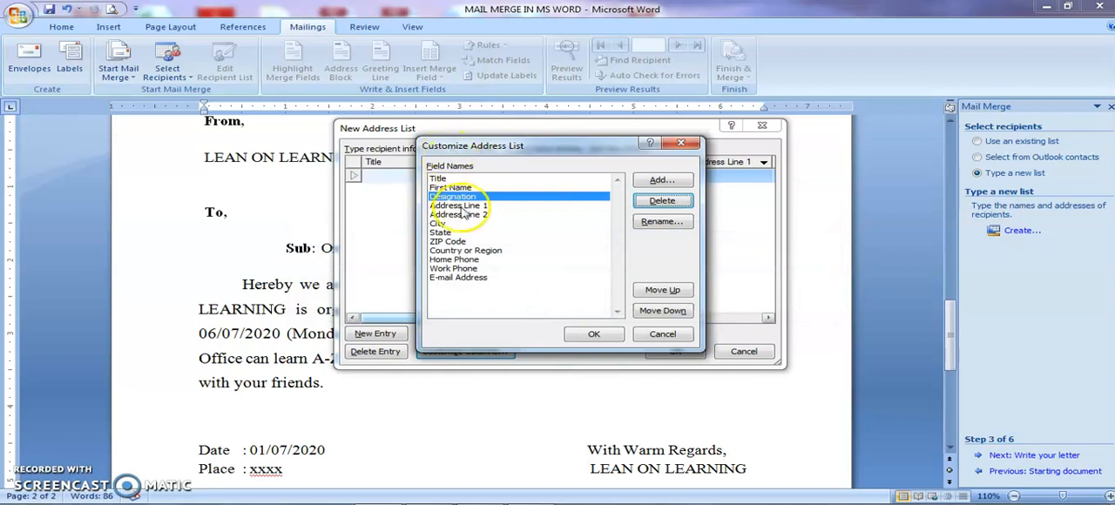
- Rename the Address Line 1 field to Address
left_click(463, 206)
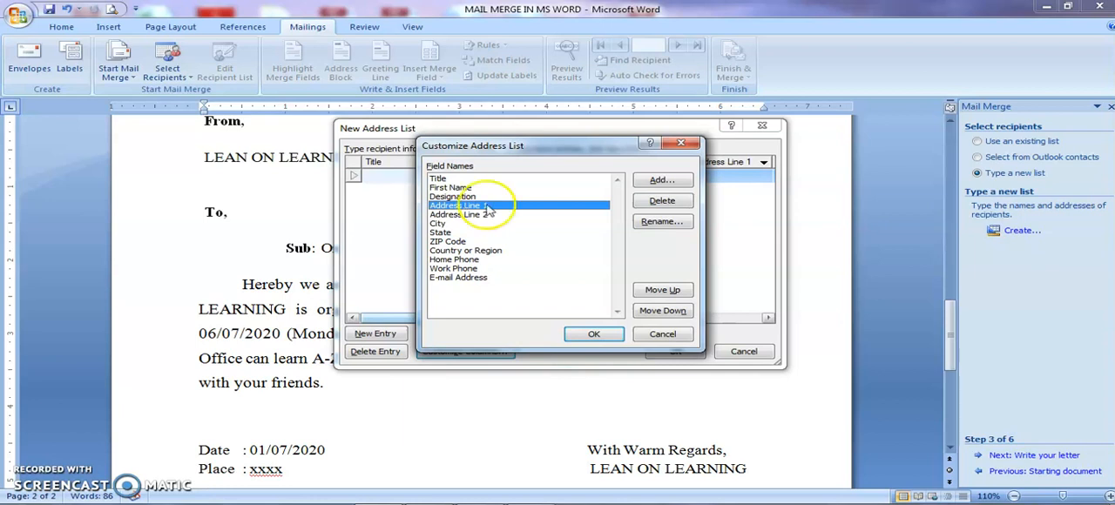
left_click(661, 221)
left_click(563, 251)
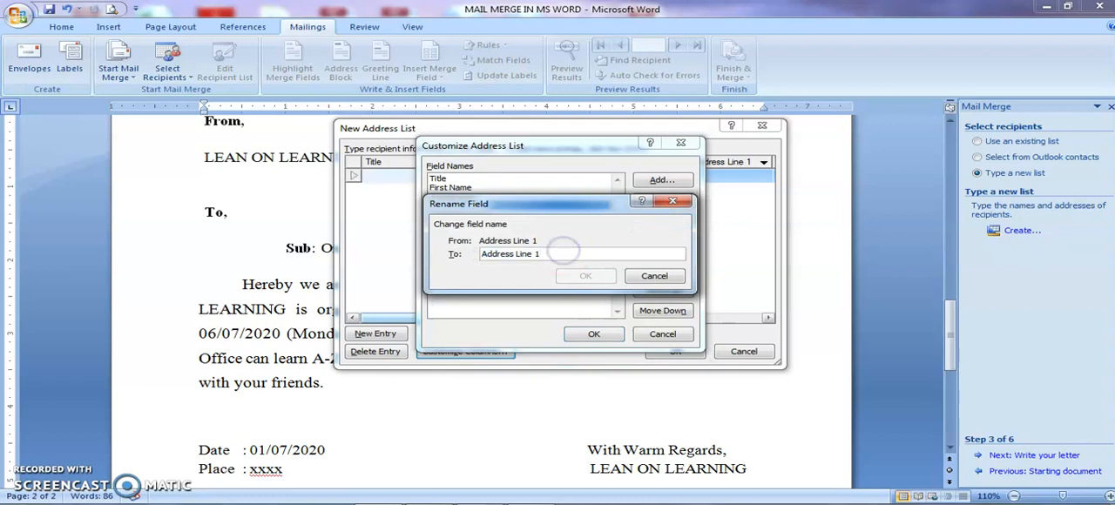
key("BackSpace")
key("BackSpace")
key("BackSpace")
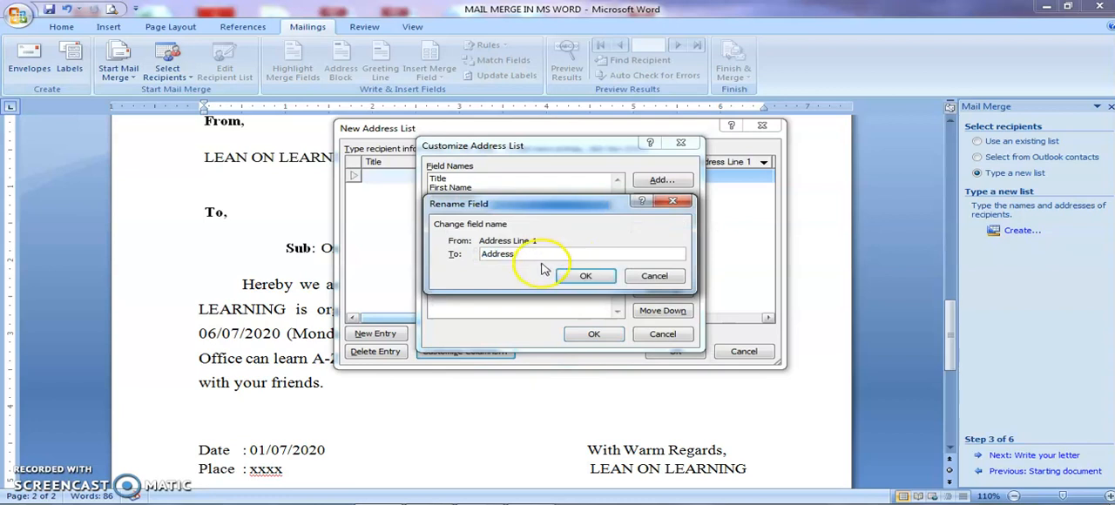
left_click(586, 275)
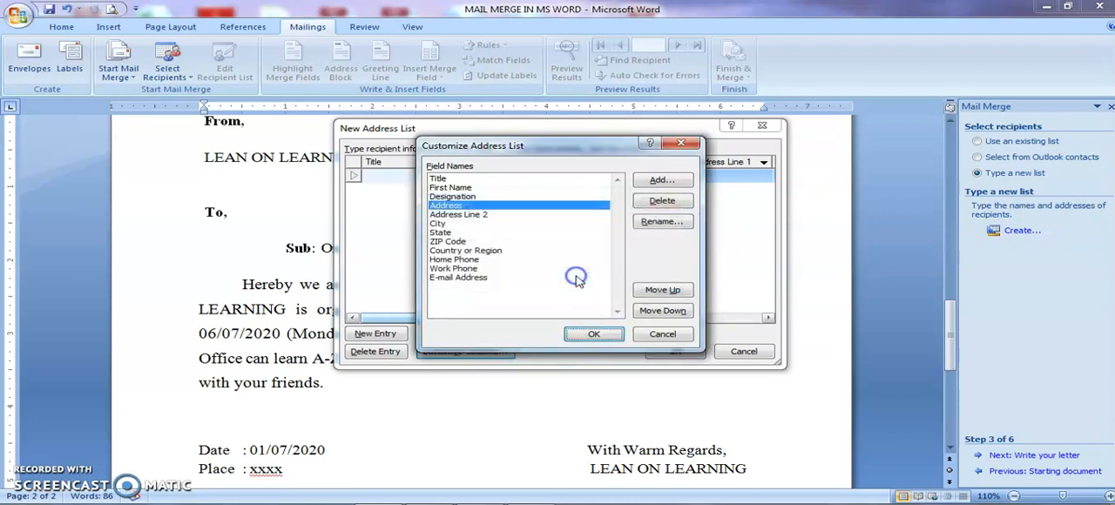
- Delete the Address Line 2 field from the address list columns
left_click(462, 214)
left_click(660, 203)
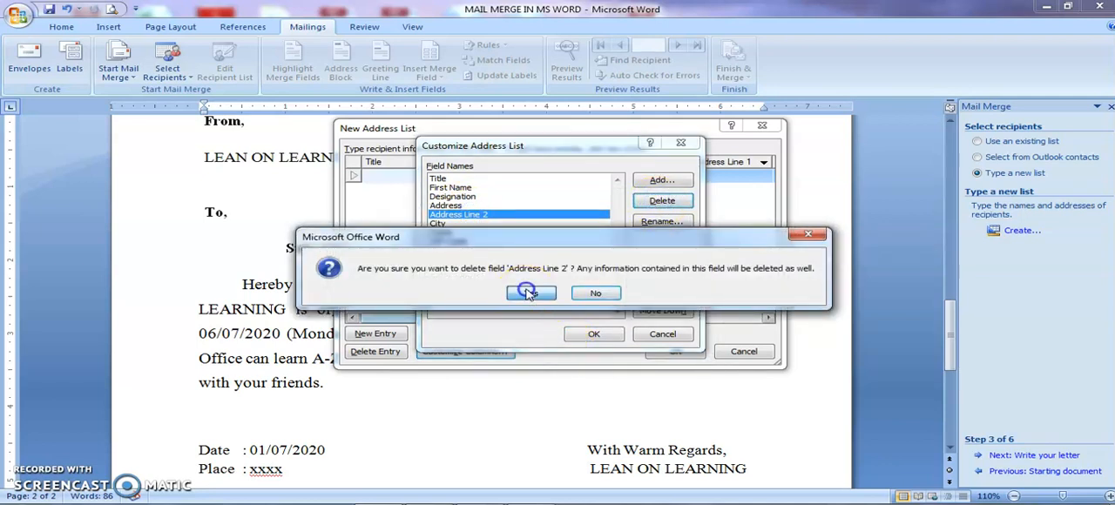
left_click(529, 294)
left_click(440, 215)
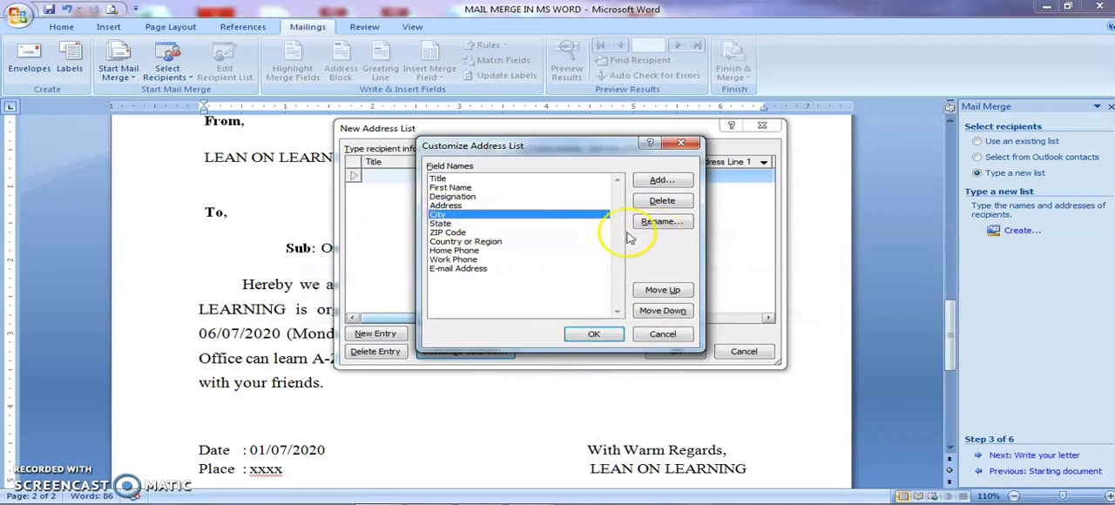
- Delete the ZIP Code and Country or Region fields from the address list columns
left_click(449, 233)
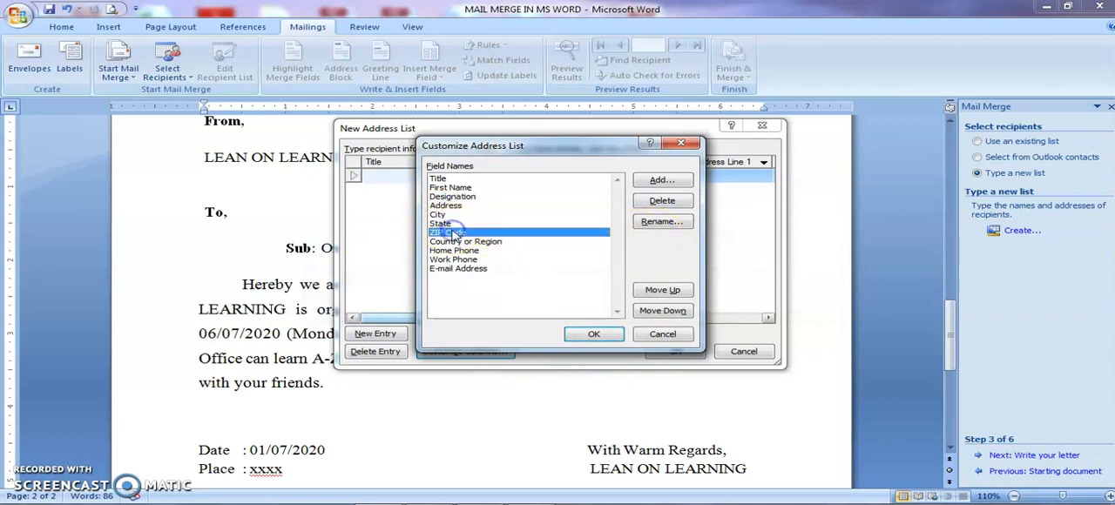
left_click(660, 201)
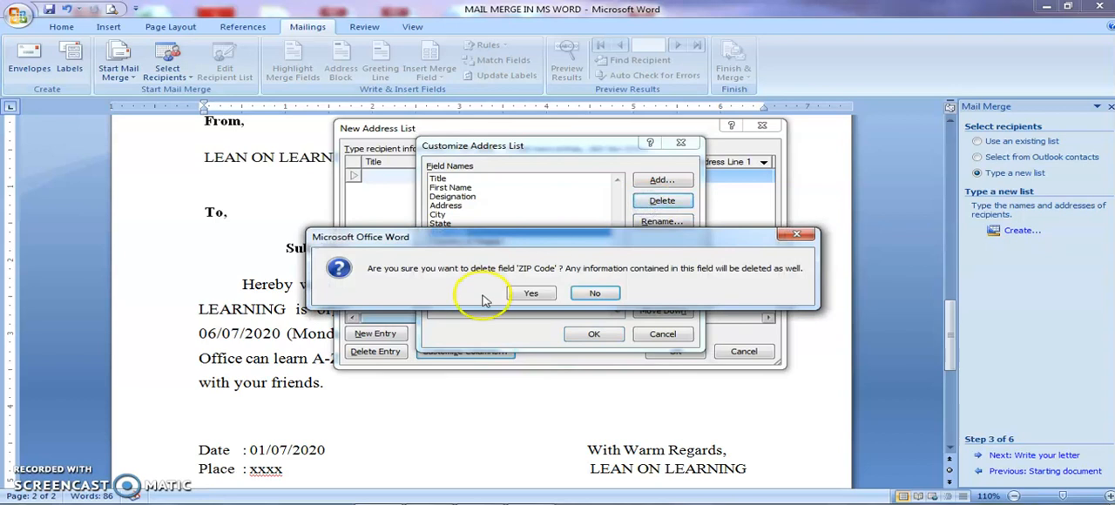
left_click(530, 293)
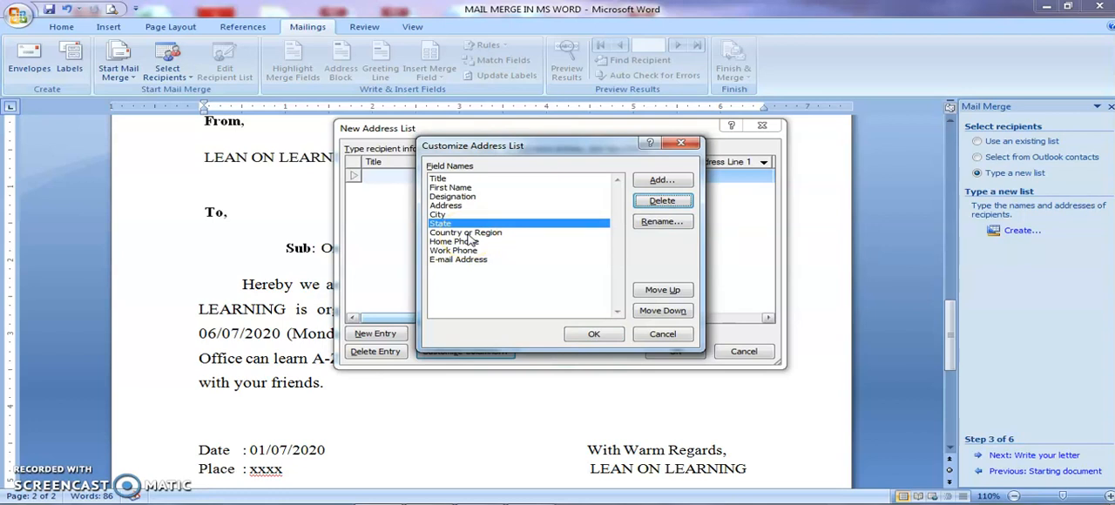
left_click(468, 233)
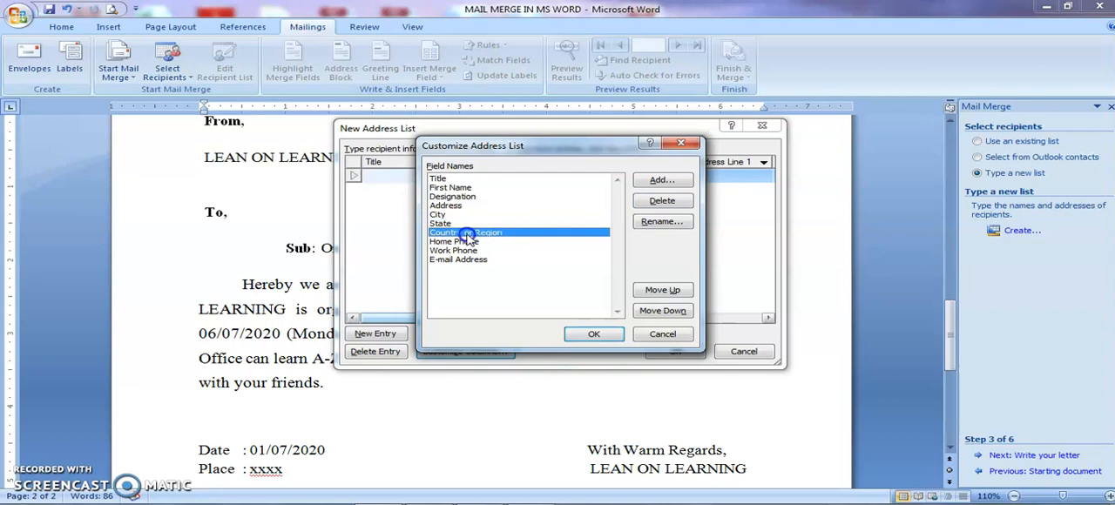
left_click(662, 201)
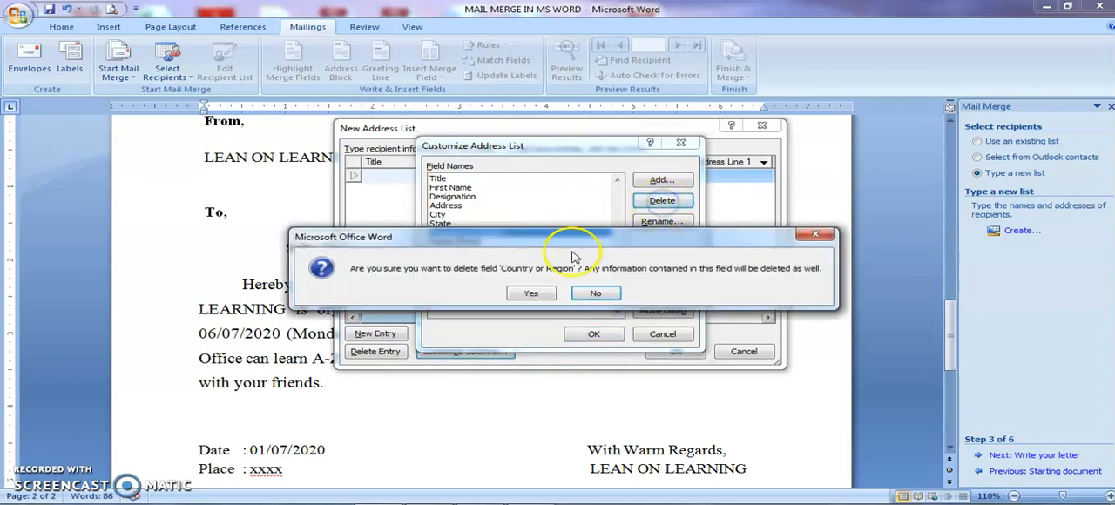
left_click(555, 291)
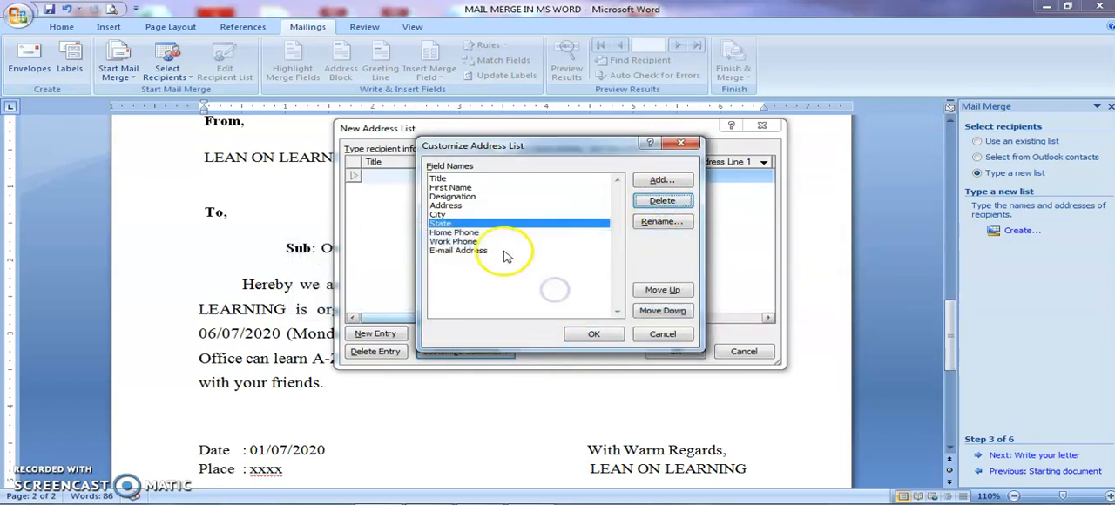
- Delete the Home Phone, Work Phone and E-mail Address fields from the address list columns
left_click(462, 233)
left_click(645, 203)
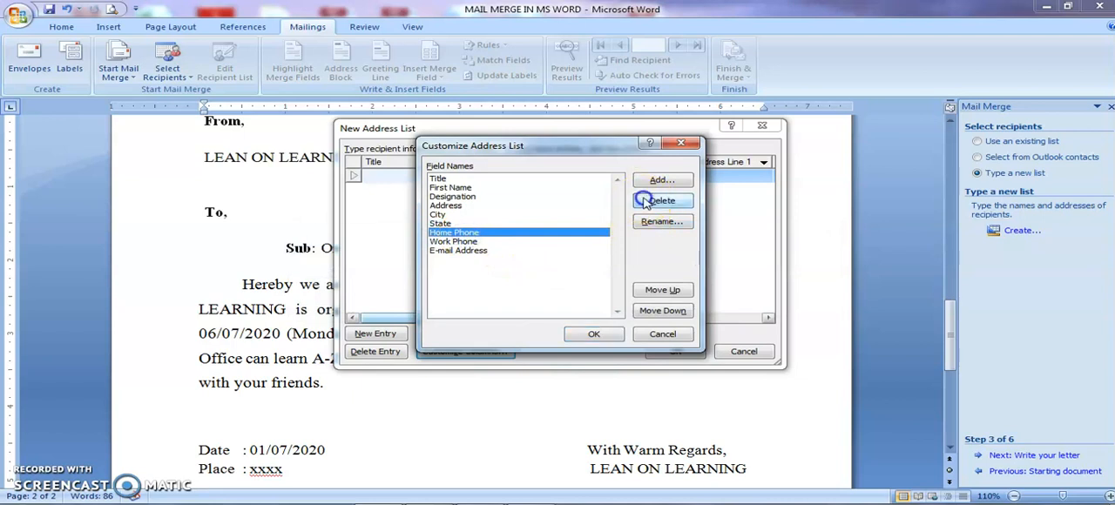
left_click(532, 291)
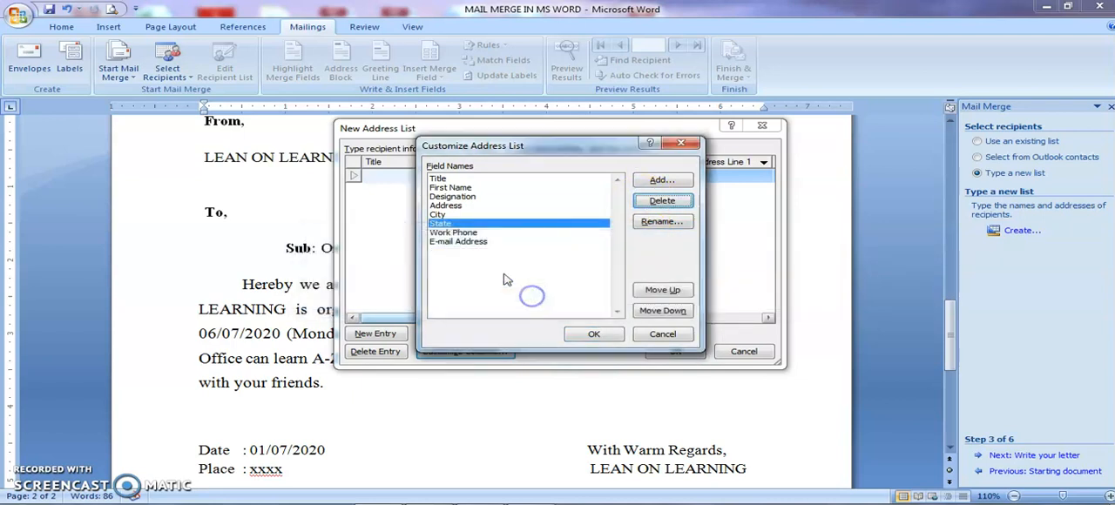
left_click(463, 232)
left_click(662, 202)
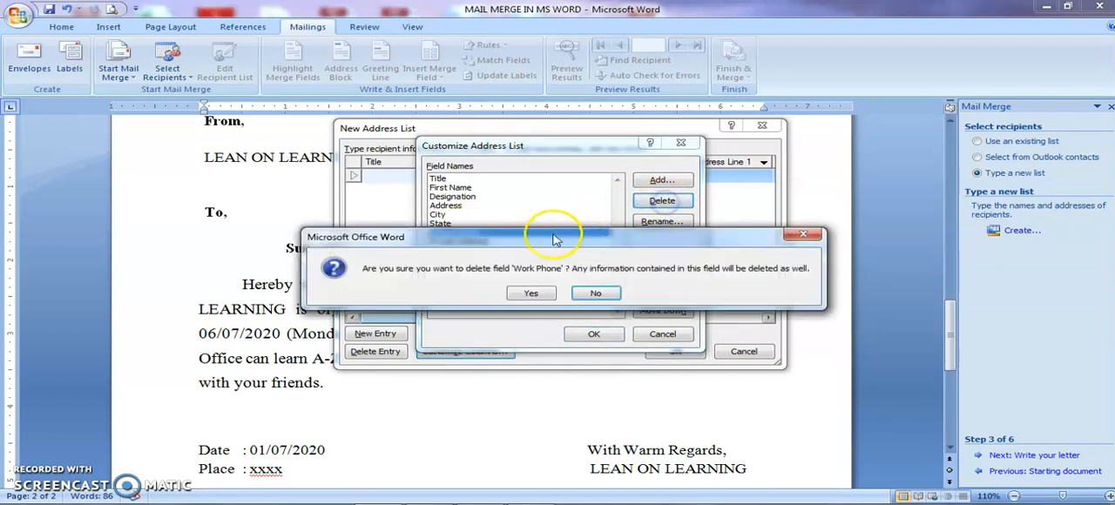
left_click(531, 291)
left_click(469, 233)
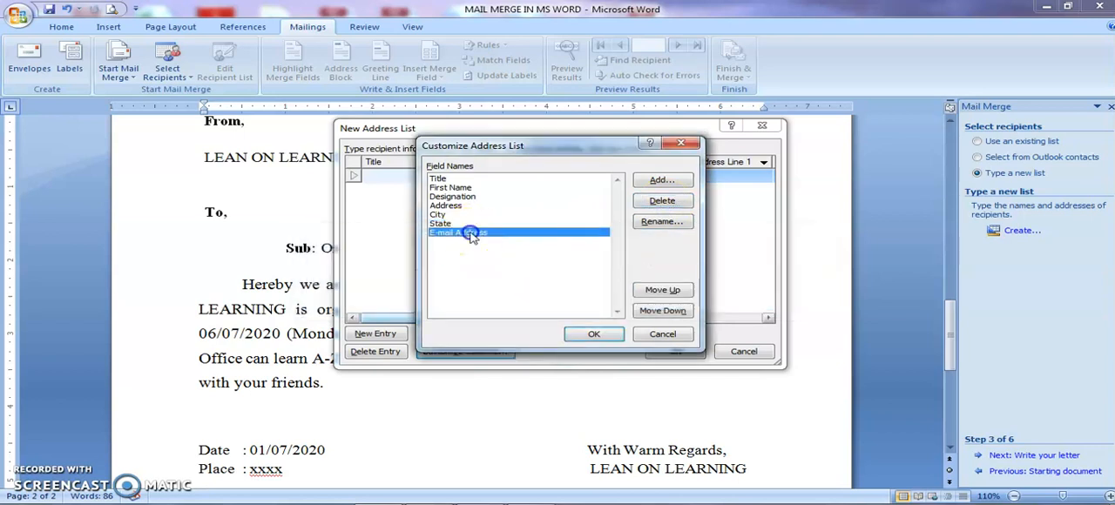
left_click(661, 203)
left_click(530, 294)
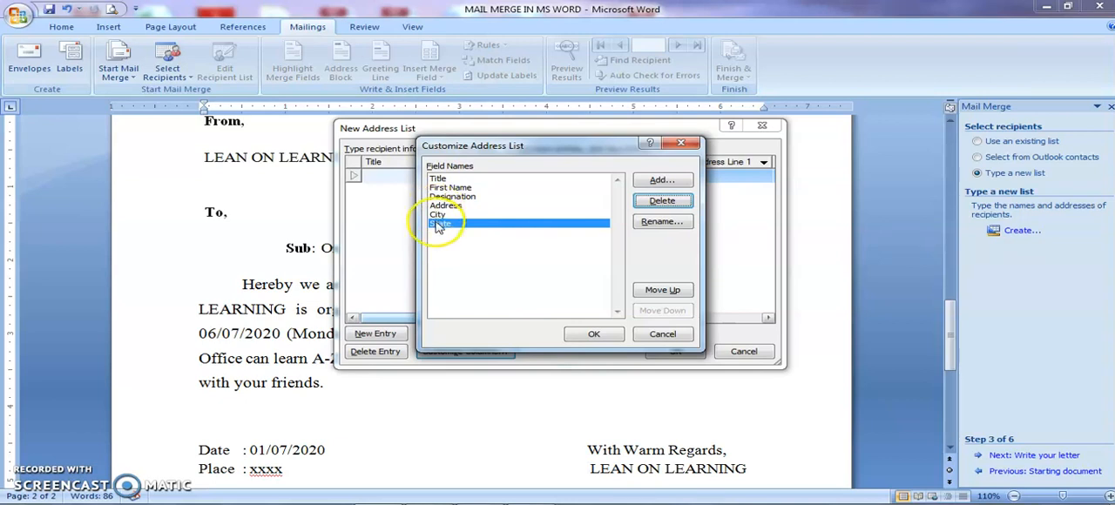
- Move the State field above City and back below it, and apply the customized columns
left_click(682, 294)
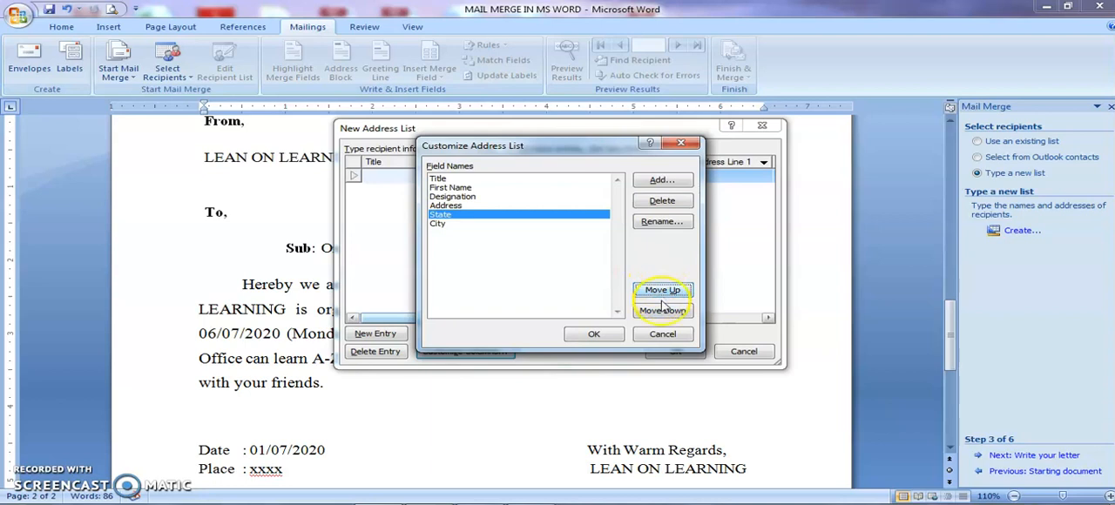
left_click(660, 311)
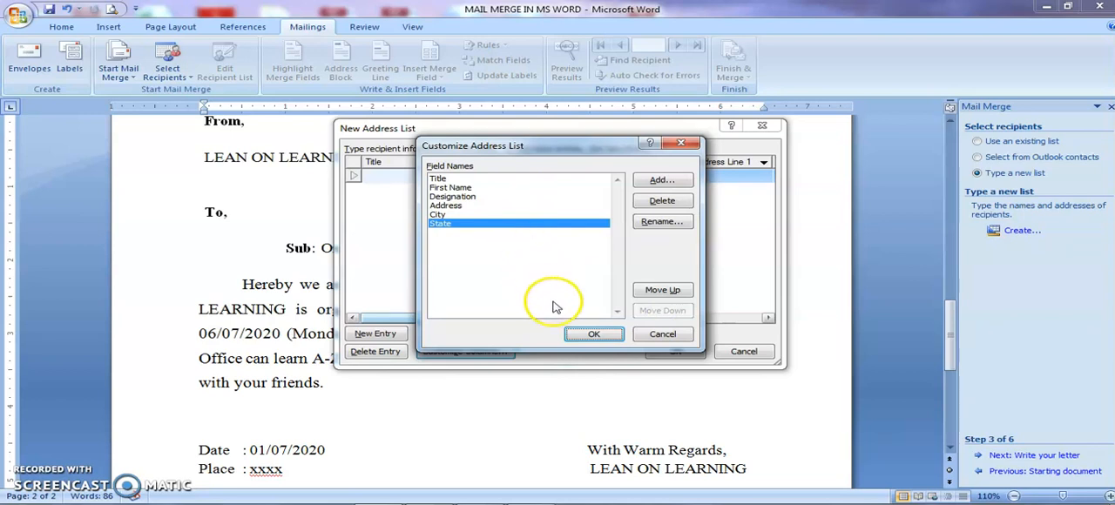
left_click(569, 332)
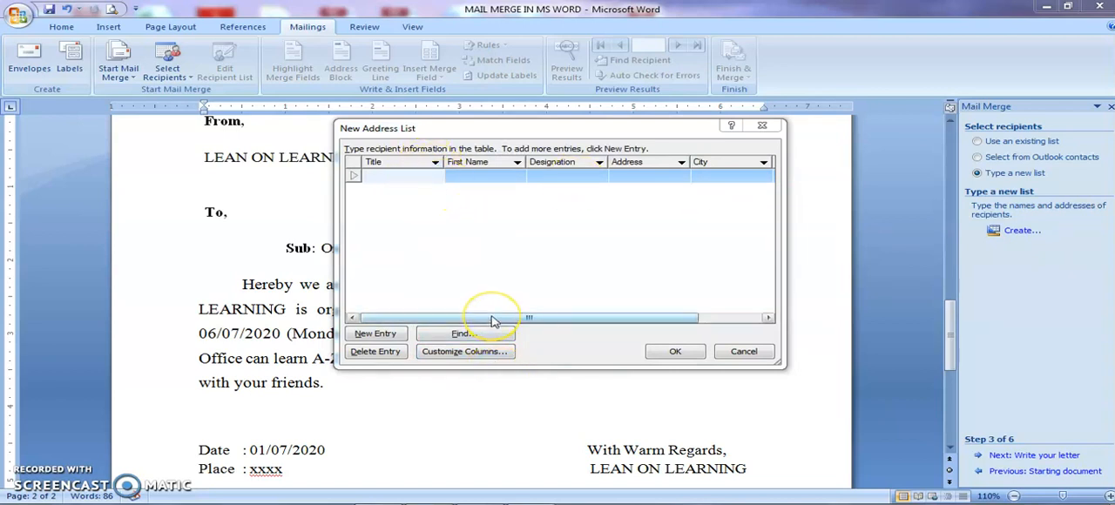
- Enter the title Mr and the recipient's first name in the first entry of the address list
left_click_drag(492, 318, 440, 310)
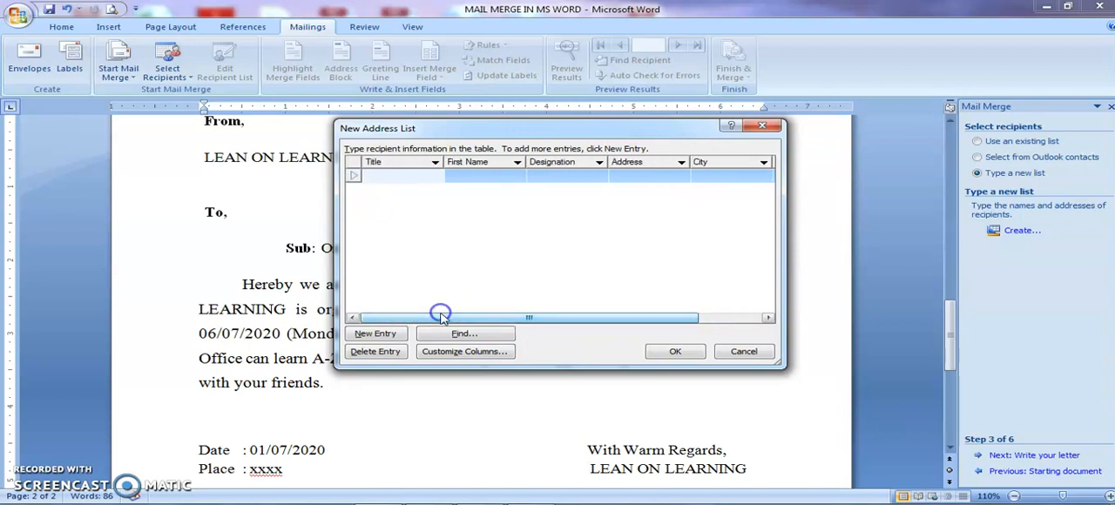
left_click(383, 177)
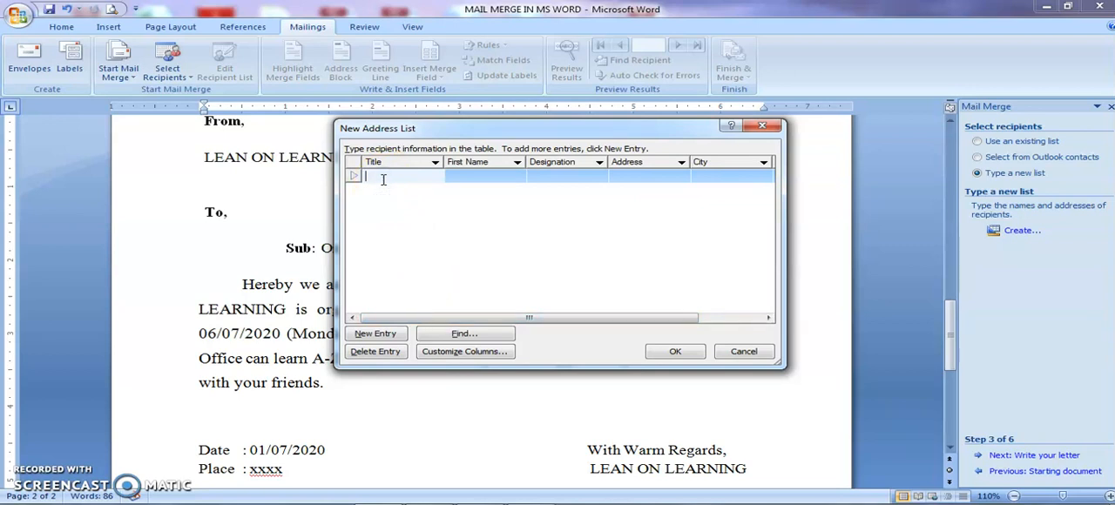
type("A")
key("BackSpace")
left_click(457, 175)
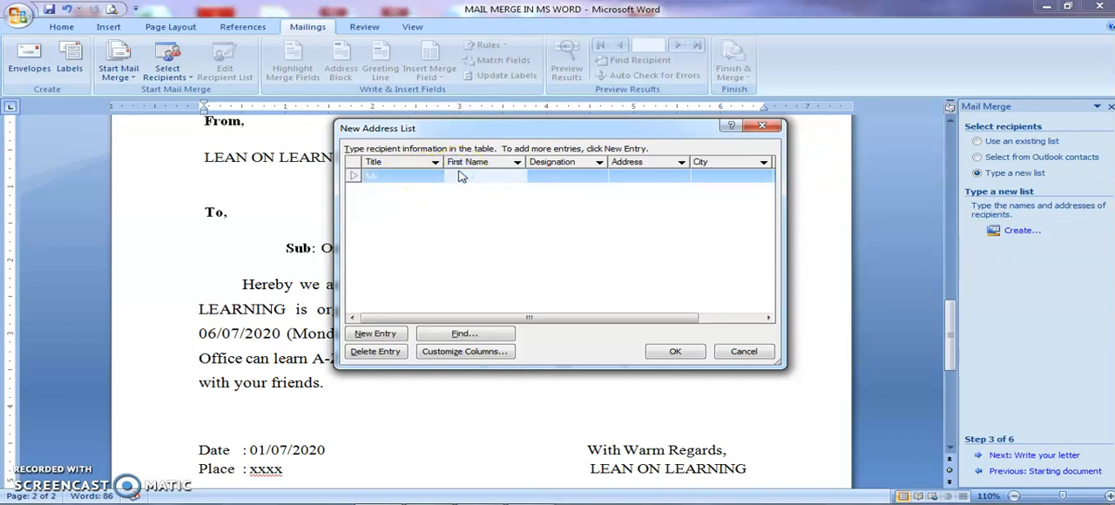
type("Ashish")
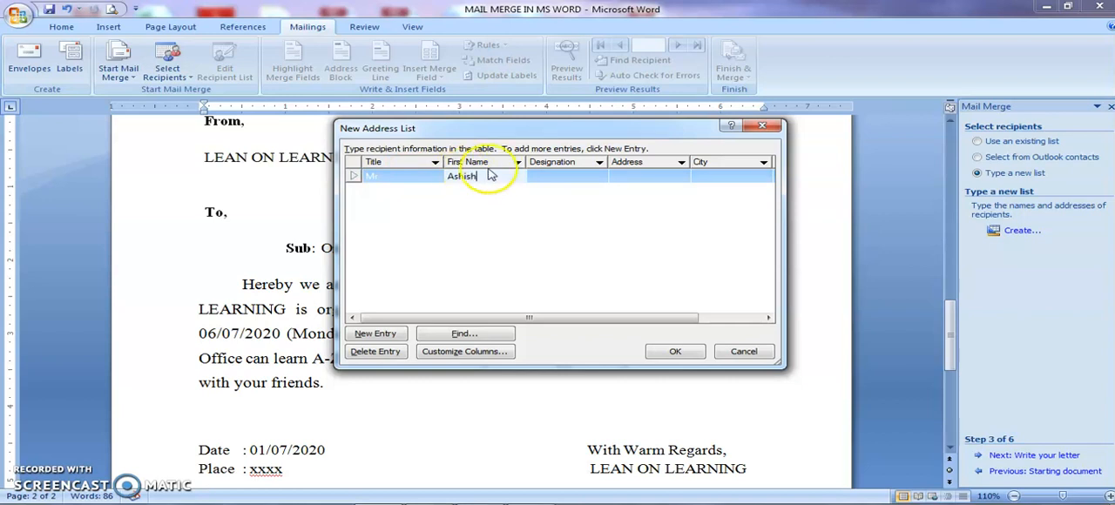
- Fill in the first entry's designation as Student and its address as ABC School
left_click(542, 175)
type("Studnt")
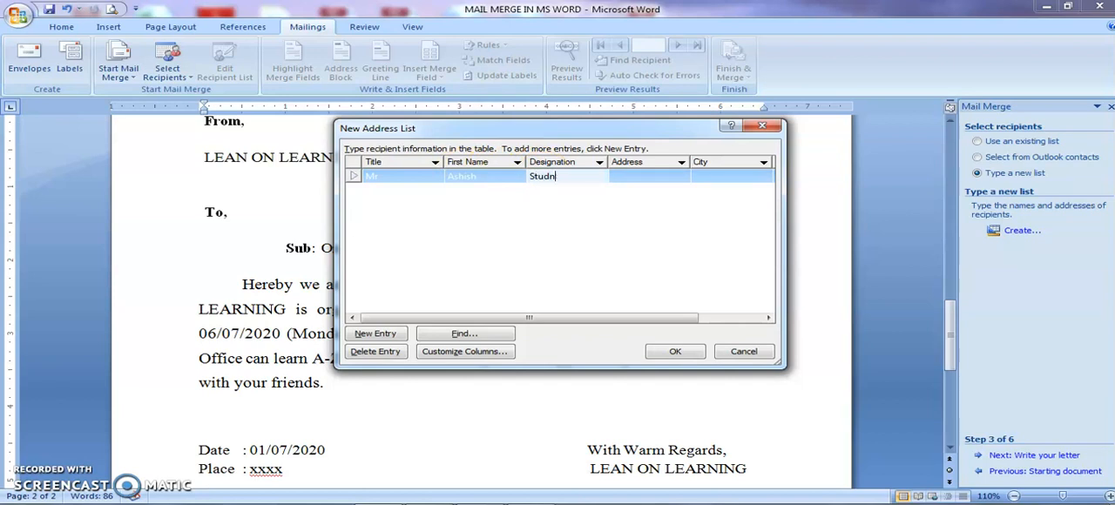
left_click(672, 177)
type("ABC School")
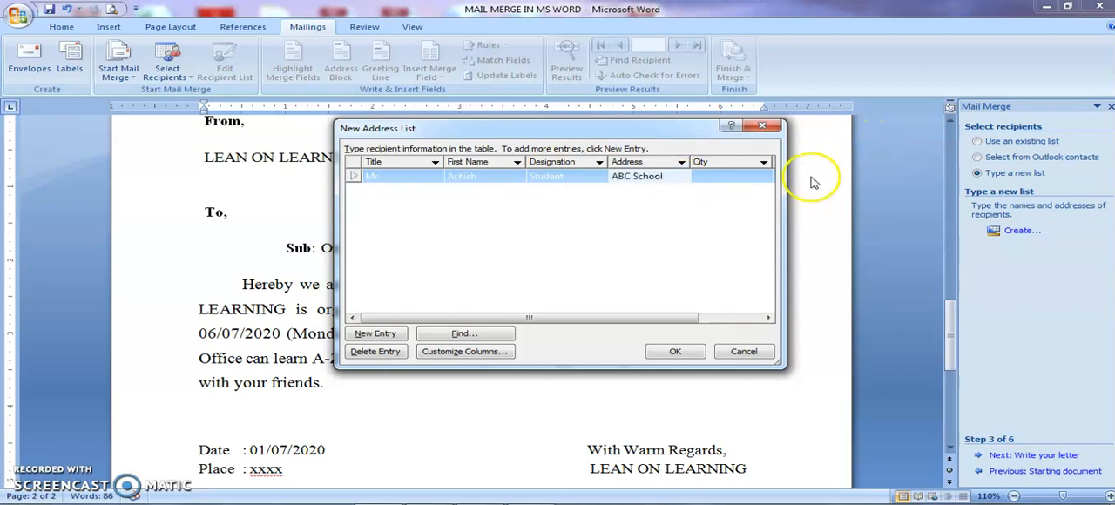
- Delete the City field from the address list columns and apply the customization
left_click(746, 175)
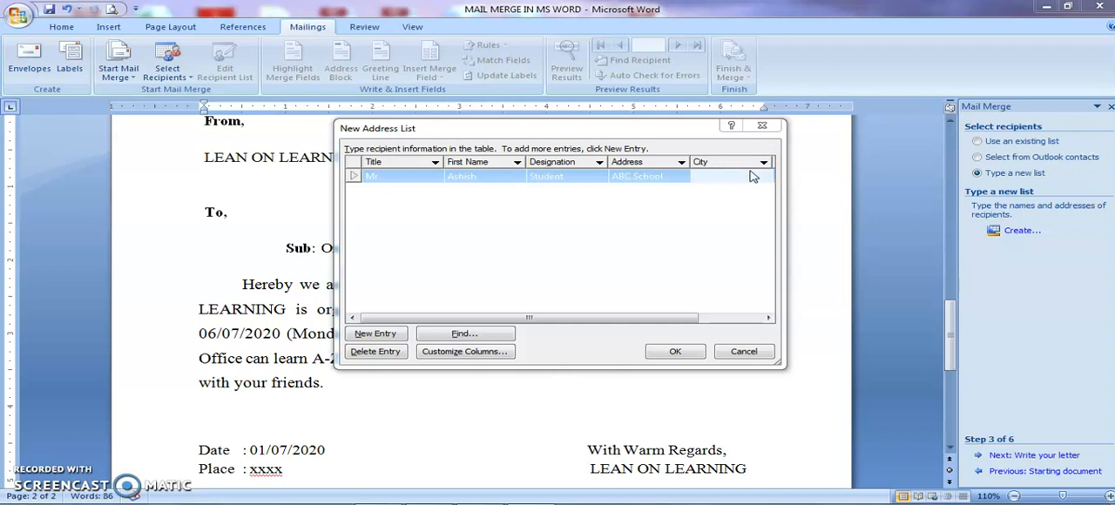
left_click(500, 353)
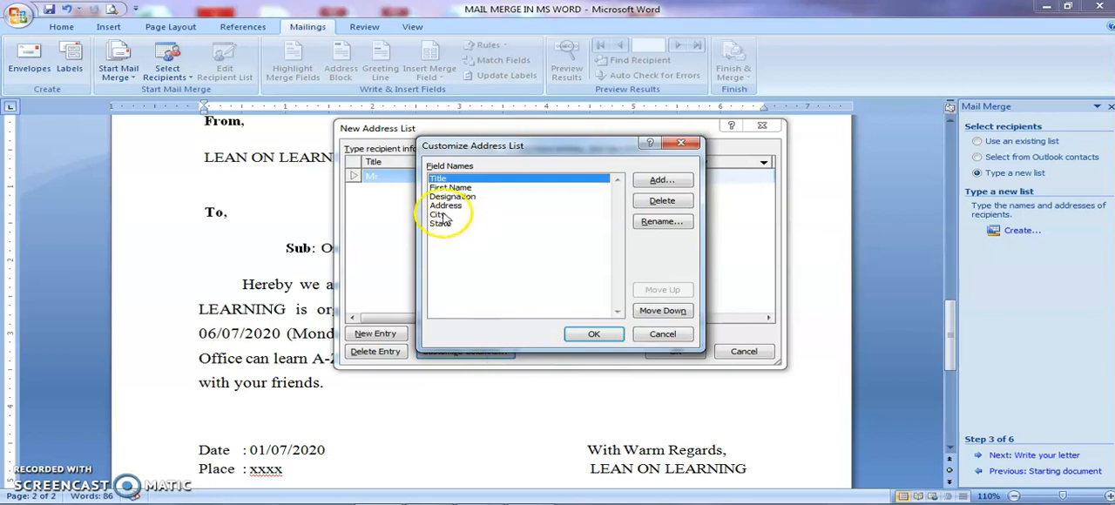
left_click(439, 214)
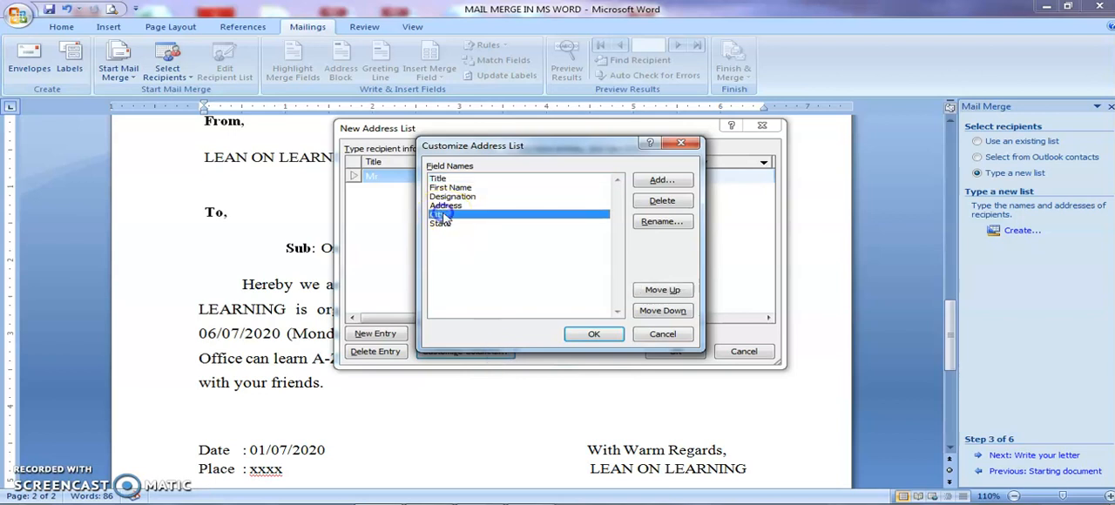
left_click(651, 200)
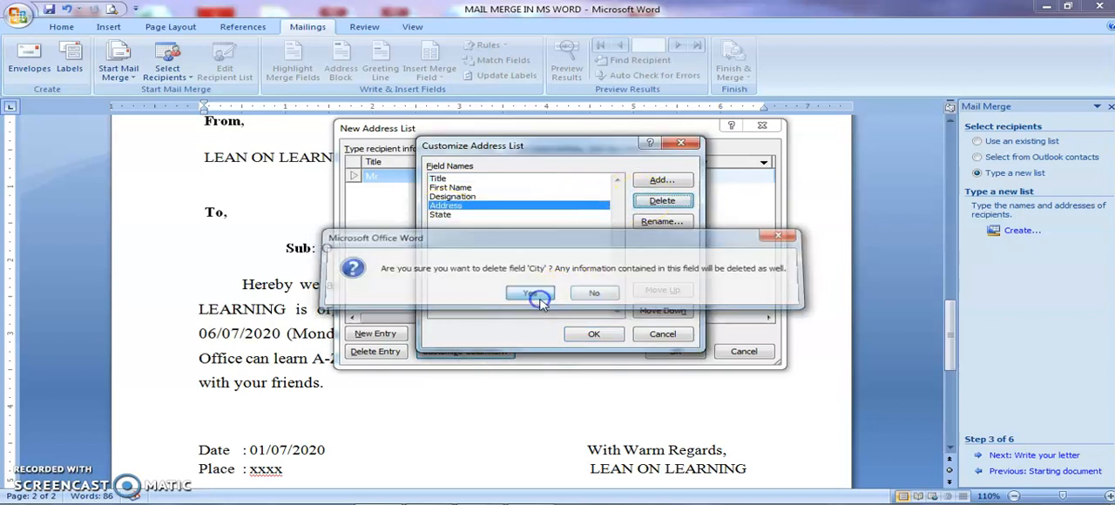
left_click(529, 293)
left_click(592, 334)
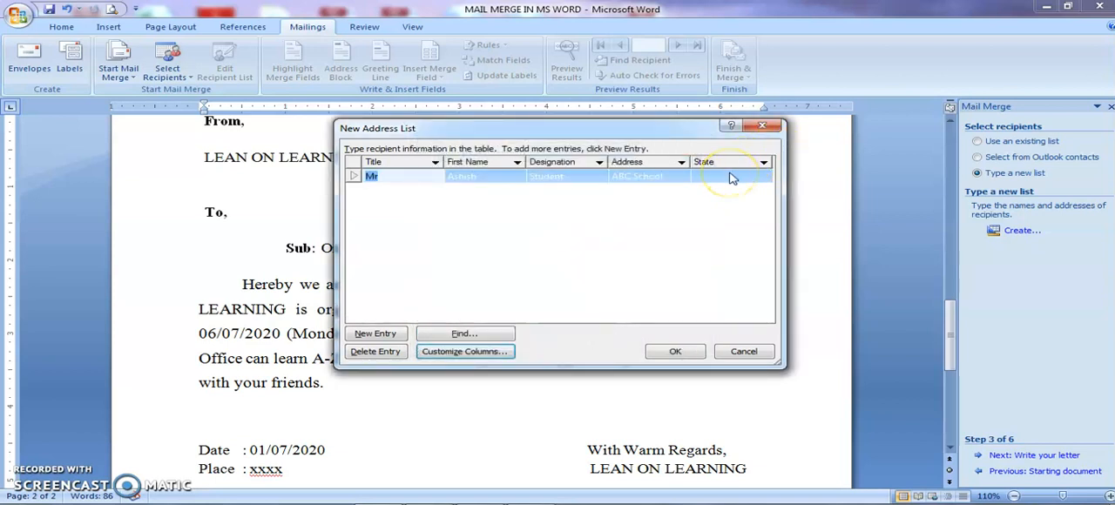
- Enter Bengaluru as the state of the first entry
left_click(731, 176)
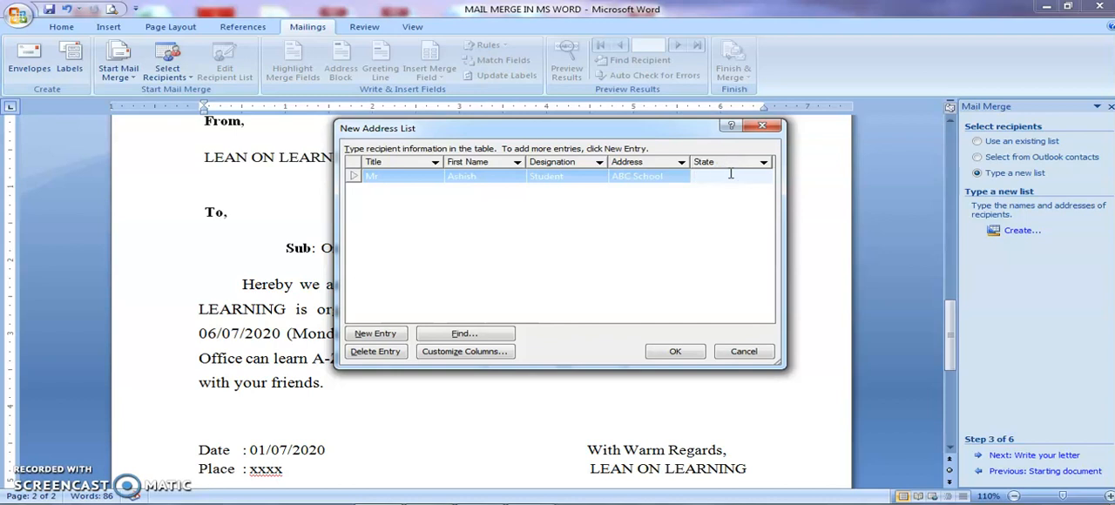
type("Bengaluru")
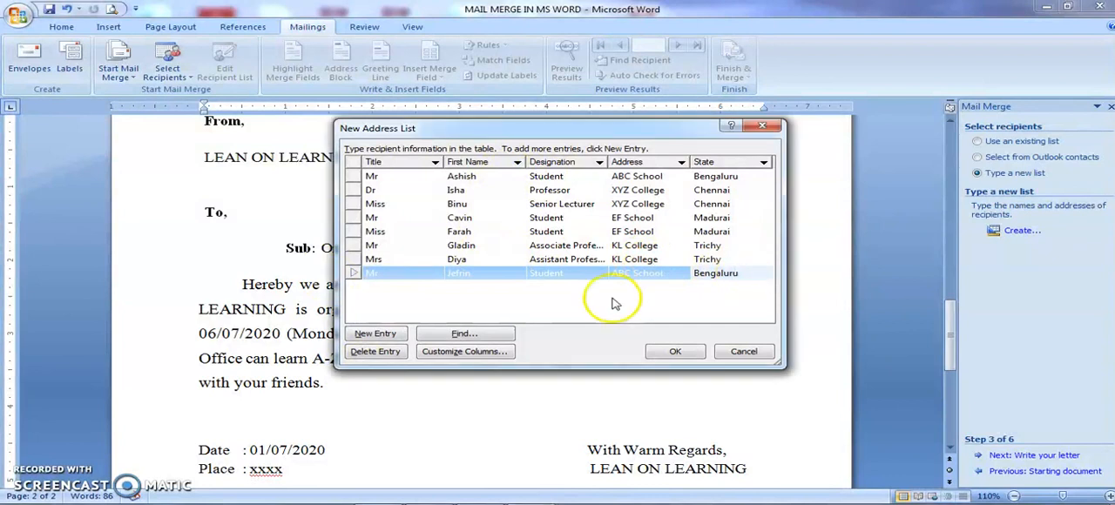
left_click(359, 340)
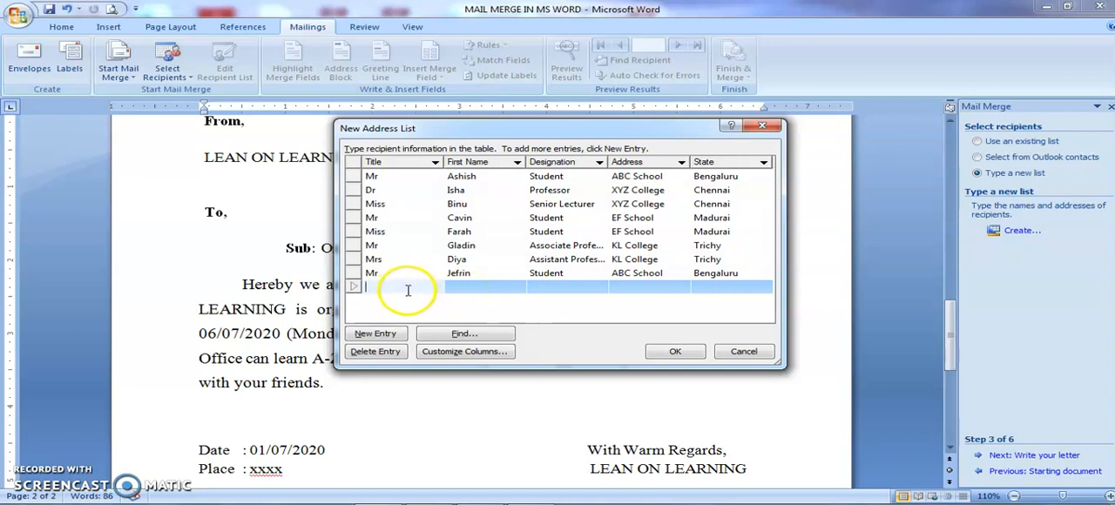
left_click(371, 352)
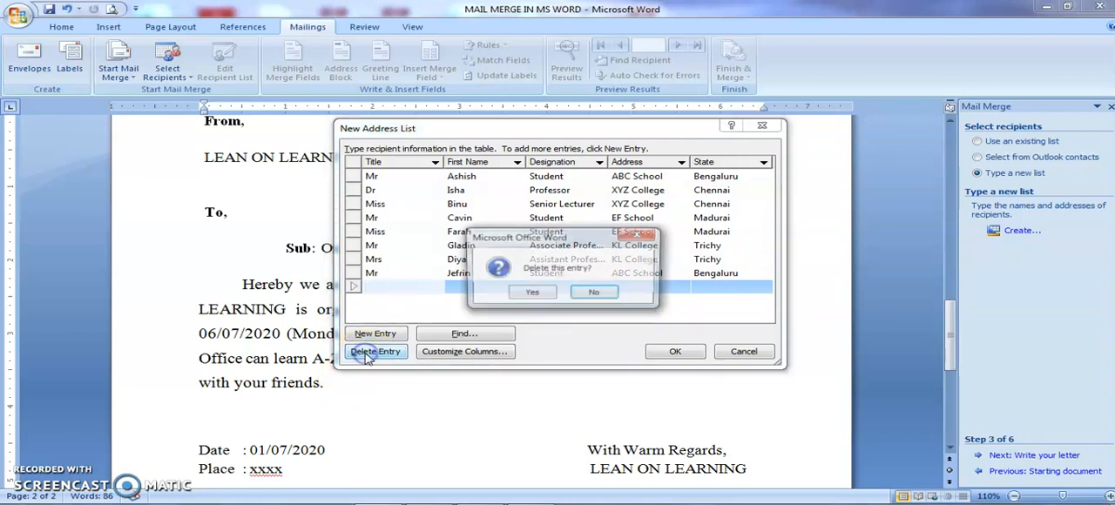
left_click(527, 291)
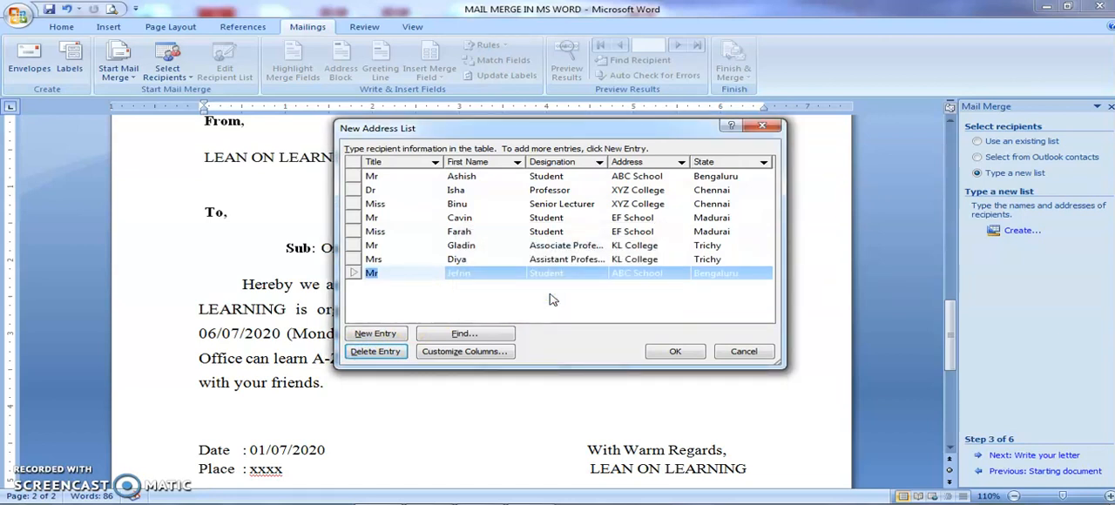
- Finish the address list and save it as MailMergeList in My Data Sources
left_click(661, 351)
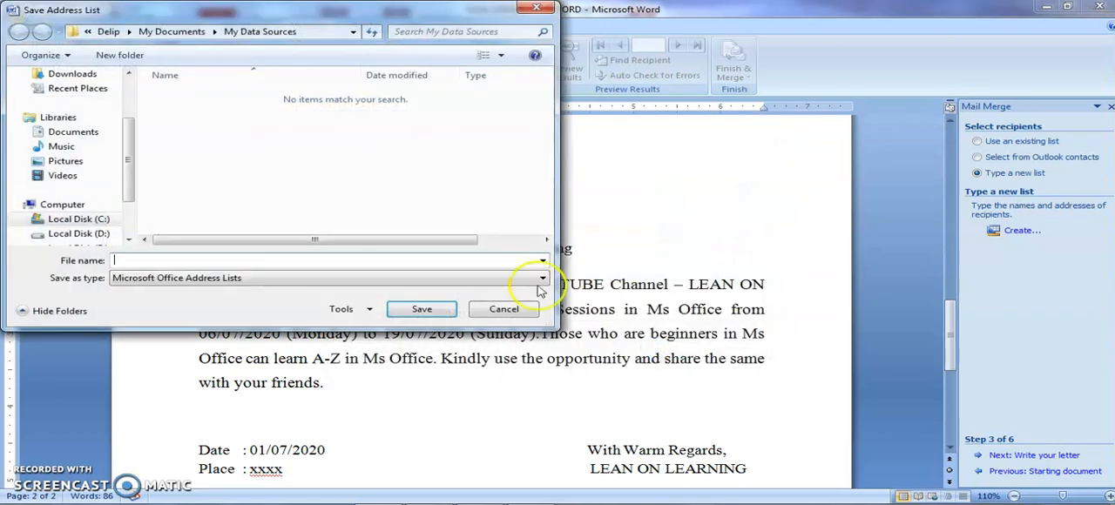
left_click(244, 263)
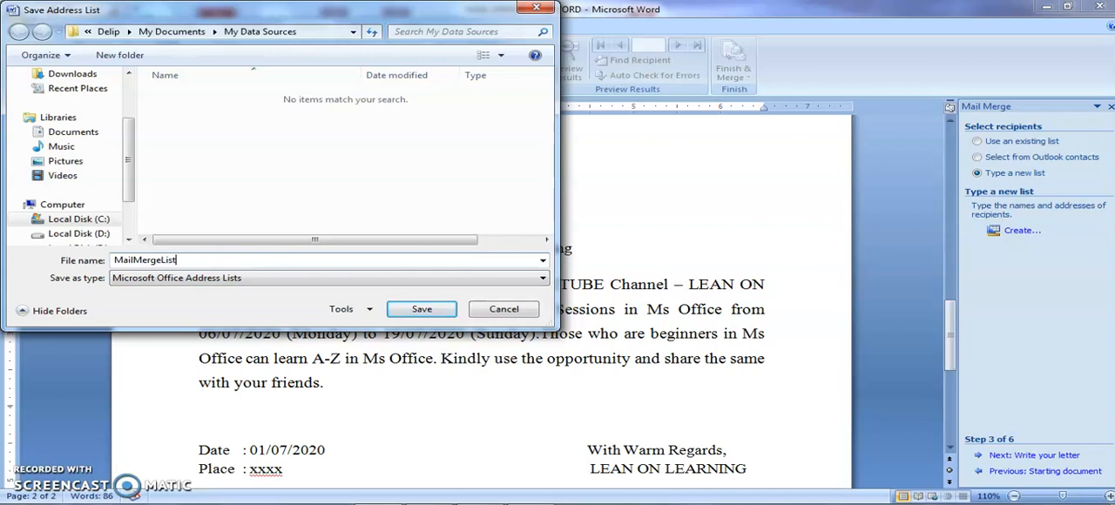
left_click(420, 310)
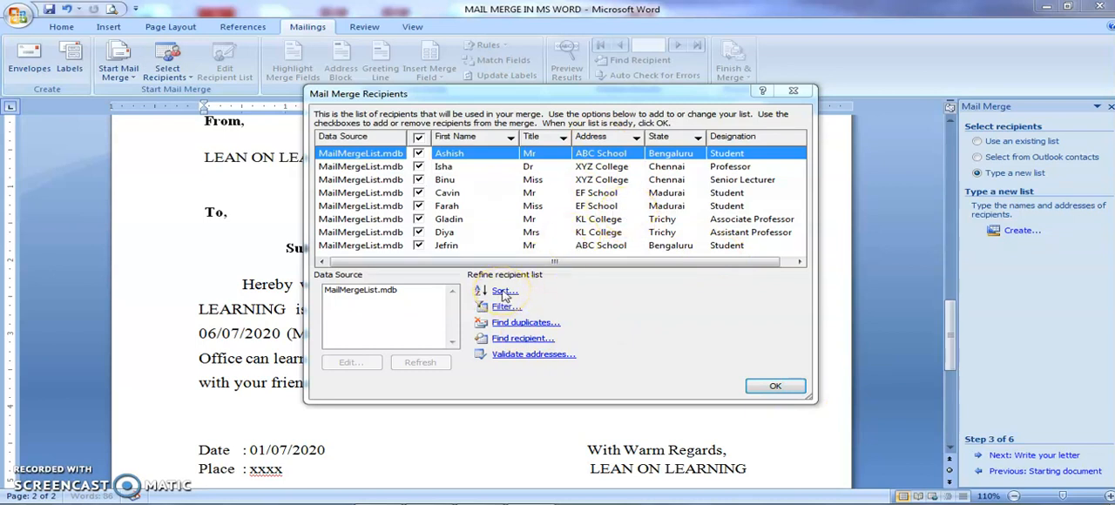
- Sort the mail merge recipients by State in ascending order
left_click(639, 137)
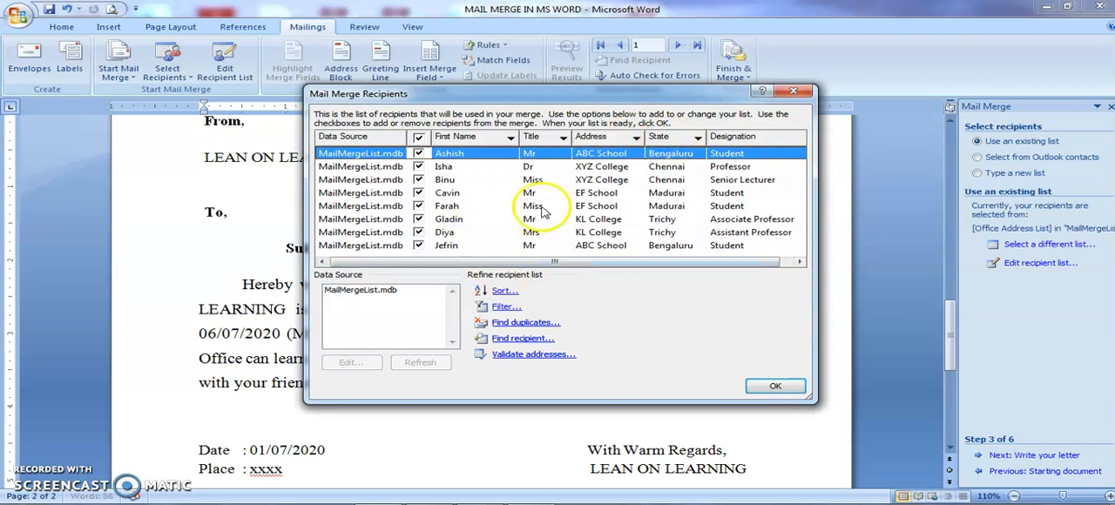
left_click(697, 139)
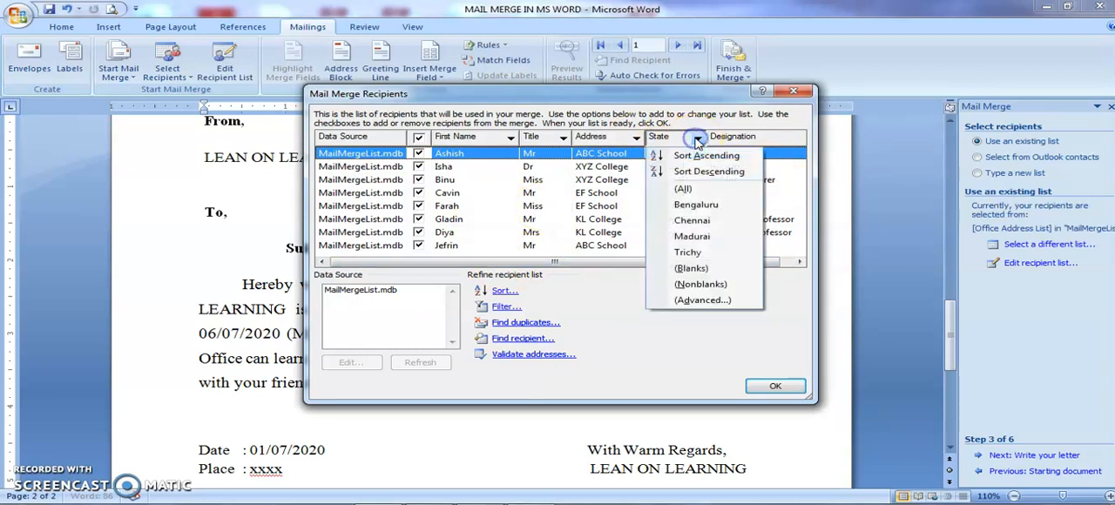
left_click(690, 157)
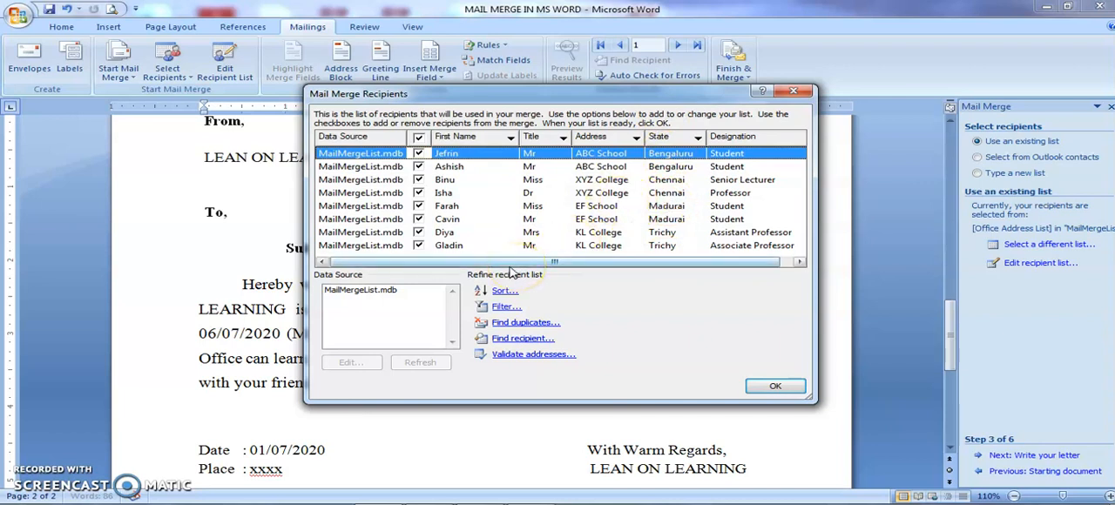
- Open the MailMergeList.mdb data source to review its entries and close it without making changes
double_click(353, 294)
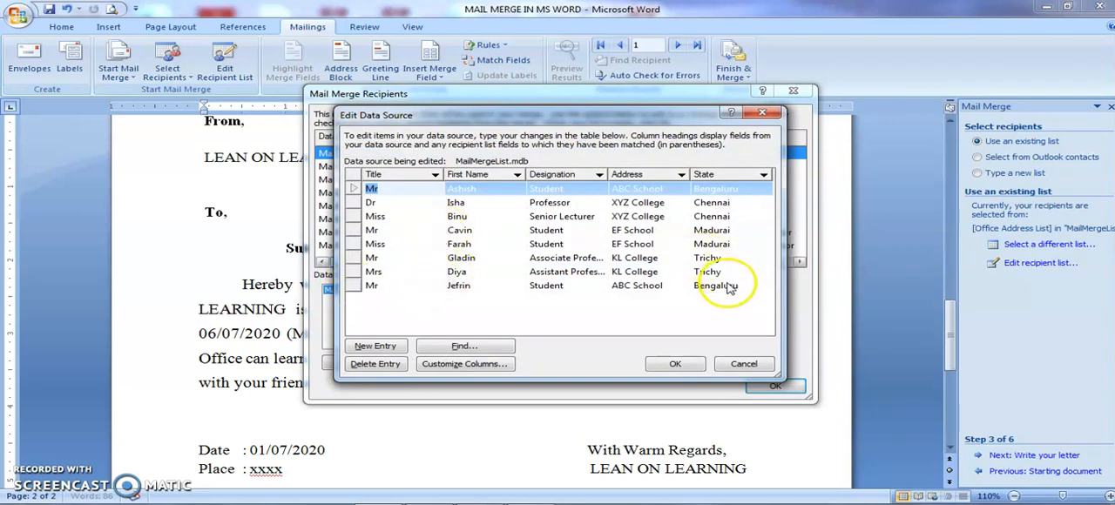
left_click(721, 286)
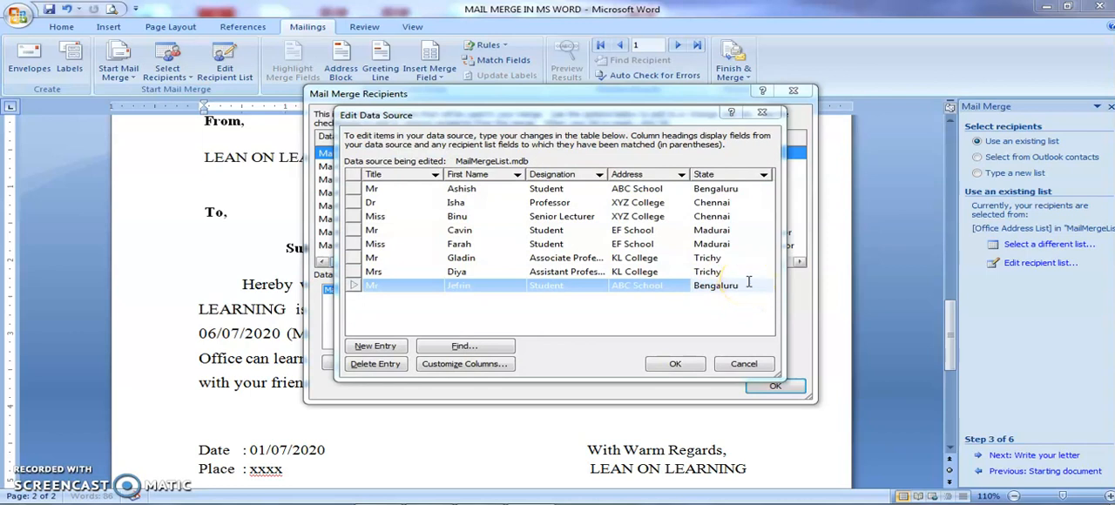
left_click(738, 364)
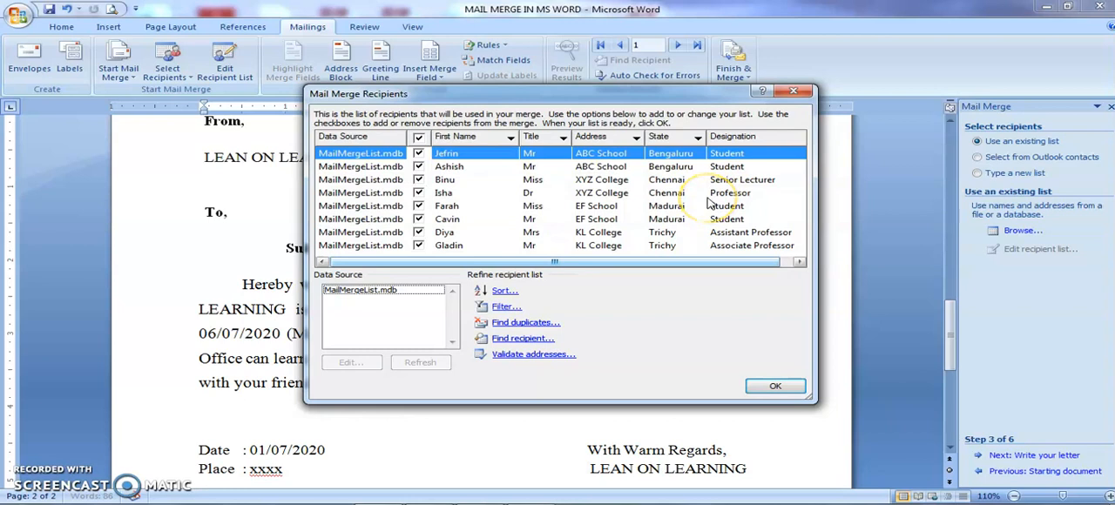
- Accept the mail merge recipients and advance the wizard to the Write your letter stage
left_click(775, 386)
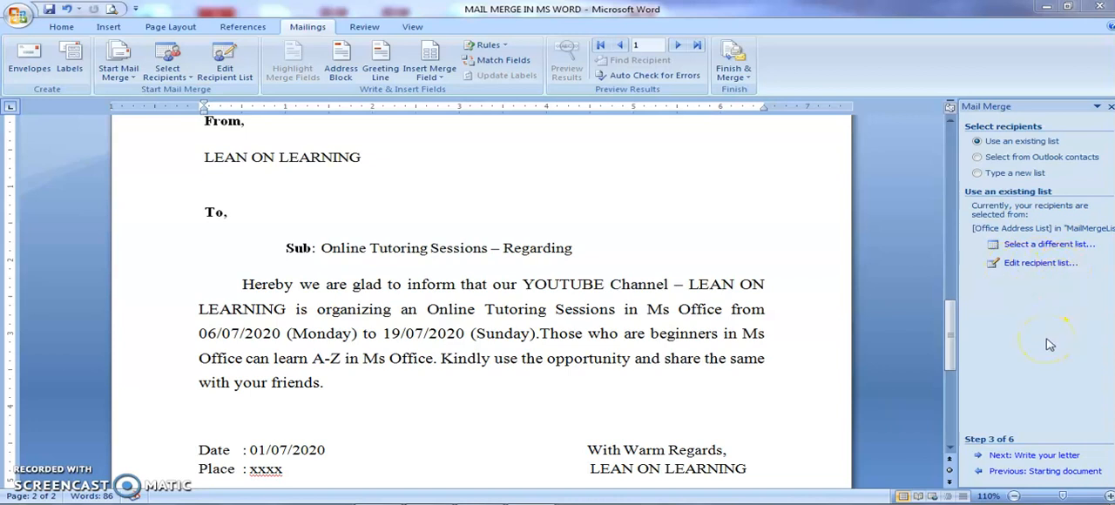
left_click(1005, 457)
left_click(1004, 457)
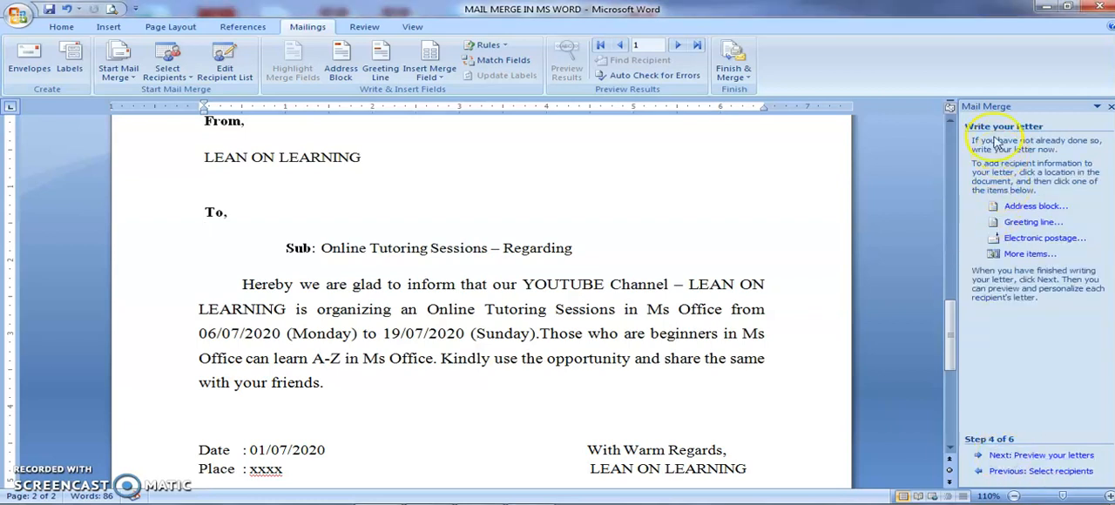
left_click(990, 208)
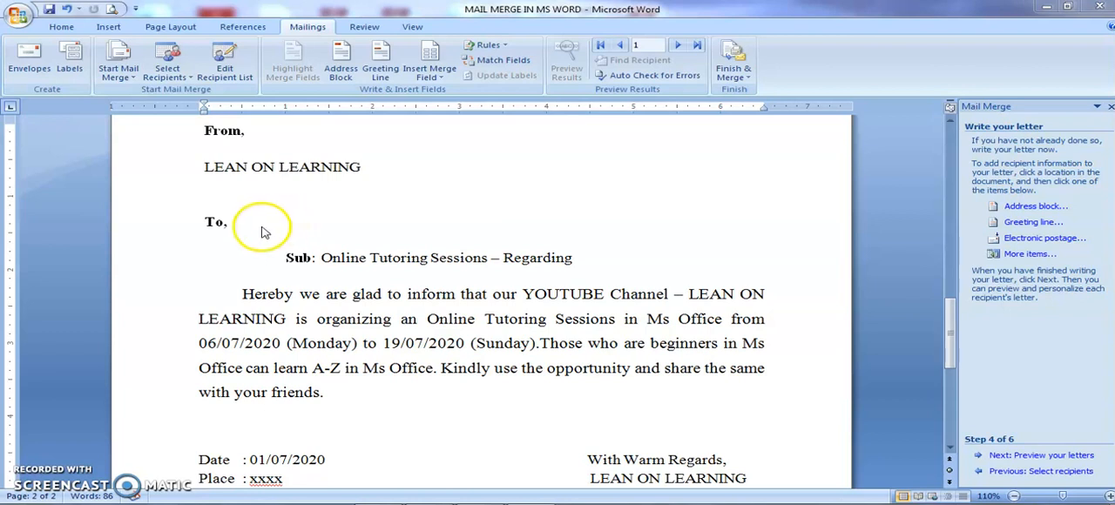
left_click(235, 225)
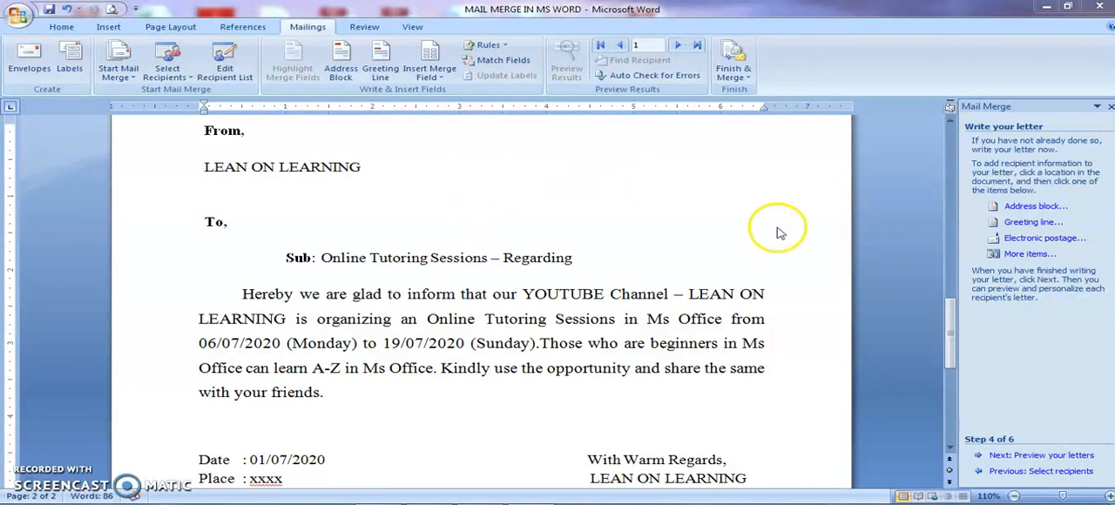
left_click(1023, 207)
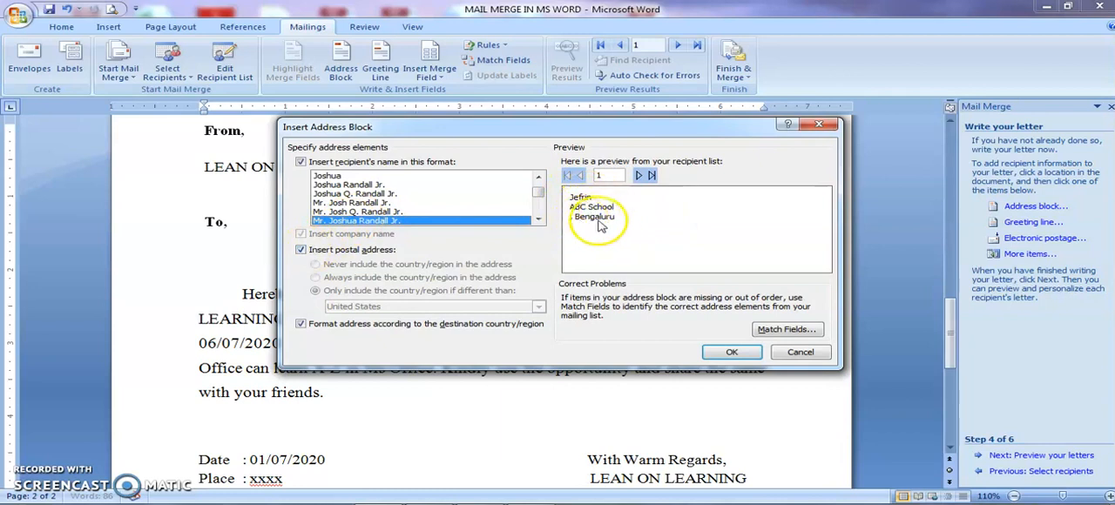
left_click(350, 194)
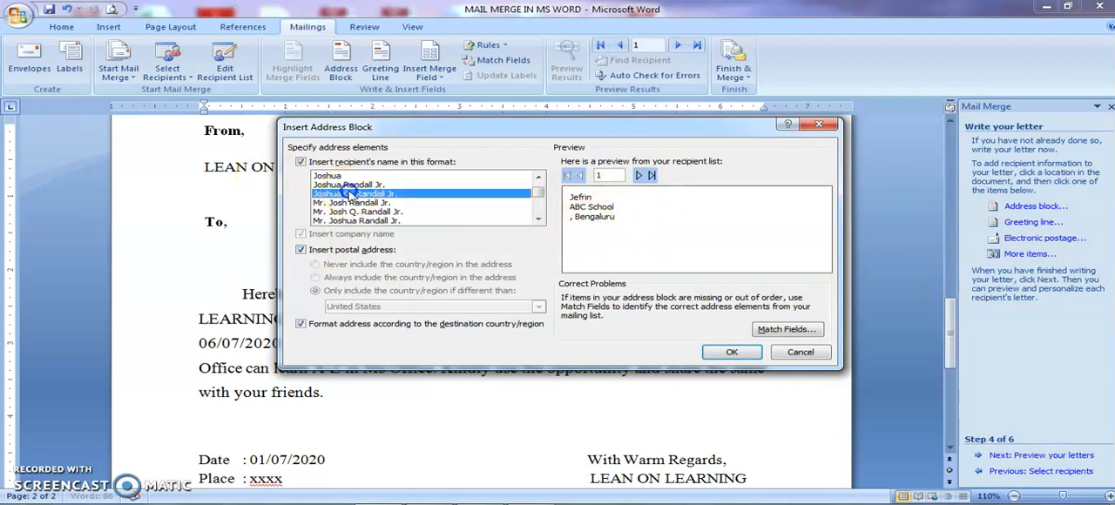
left_click(347, 184)
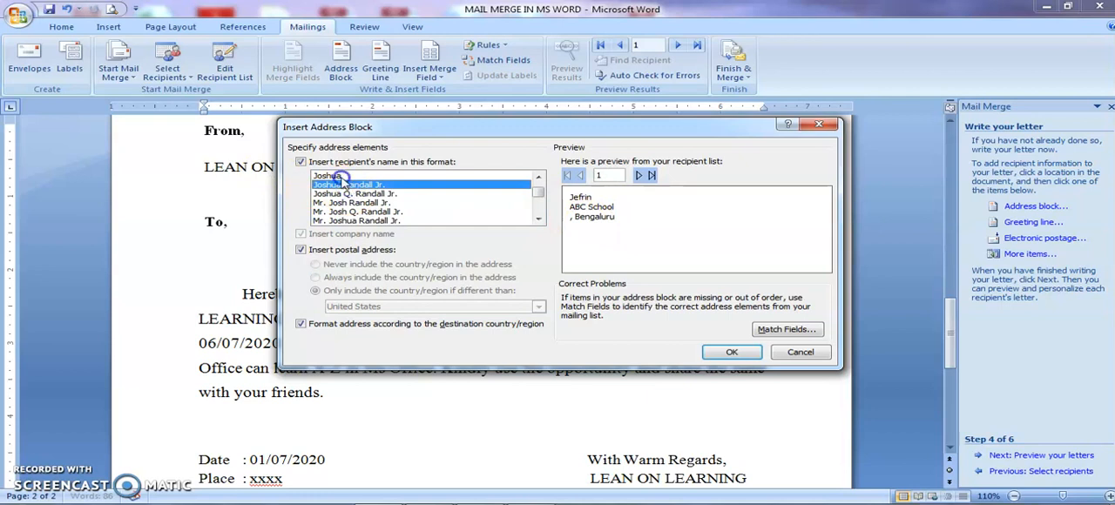
left_click(339, 176)
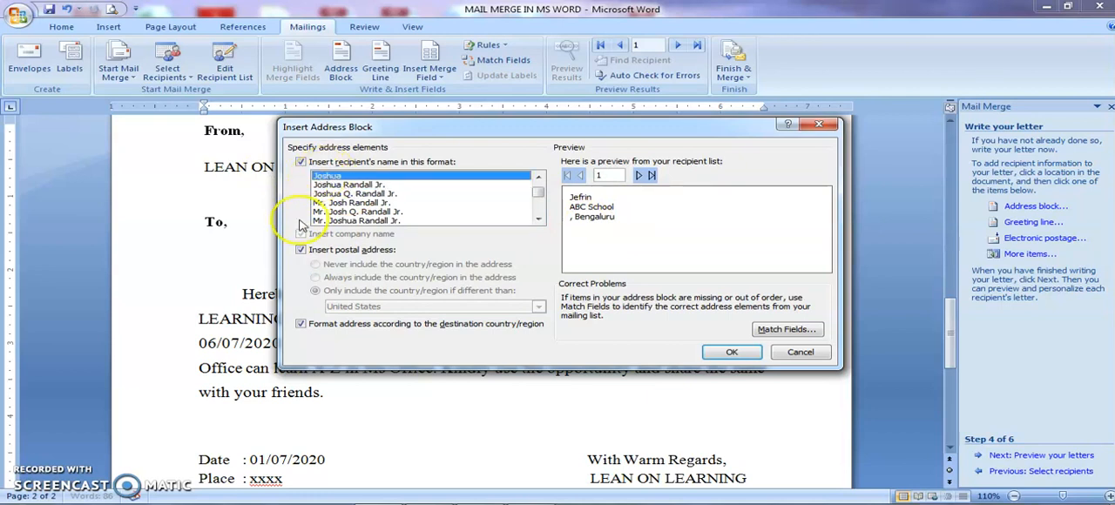
left_click(301, 250)
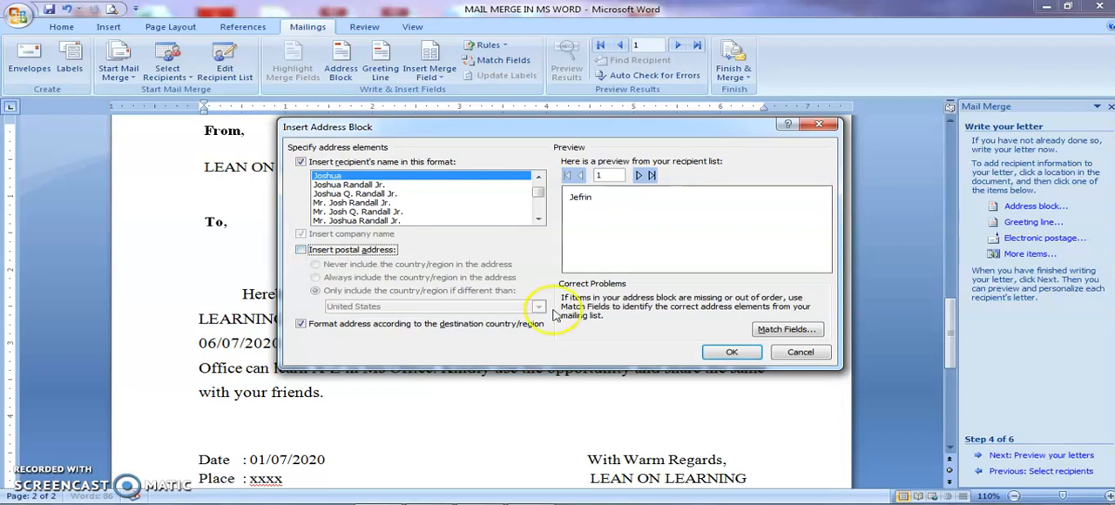
left_click(797, 352)
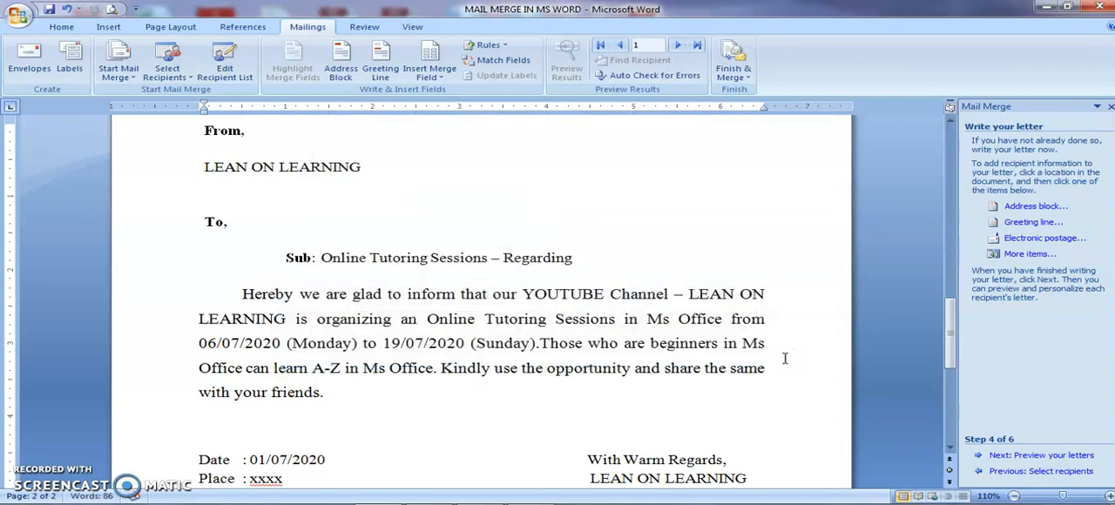
- Open the list of recipient merge fields for insertion on the line below "To,"
left_click(1015, 254)
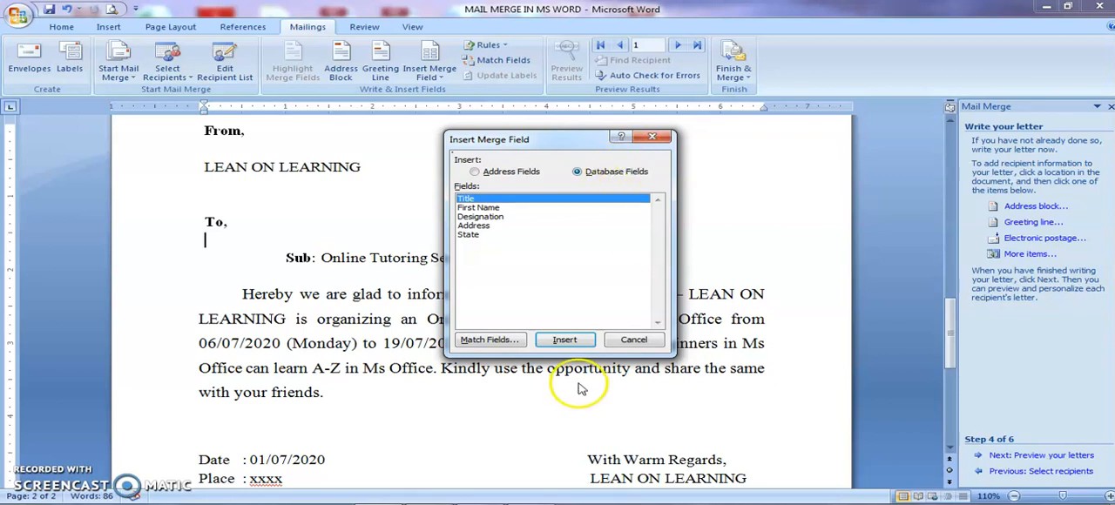
left_click(638, 340)
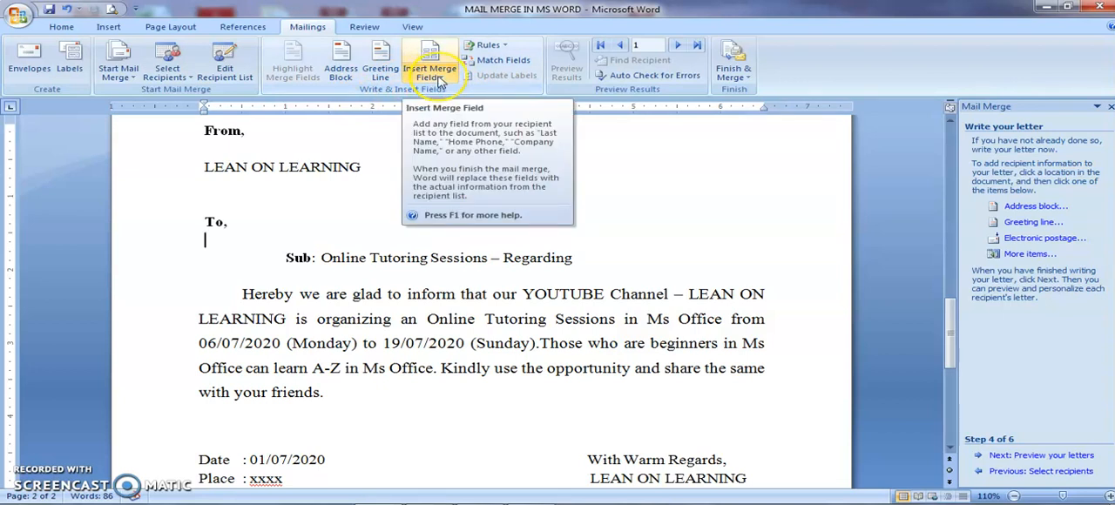
left_click(440, 80)
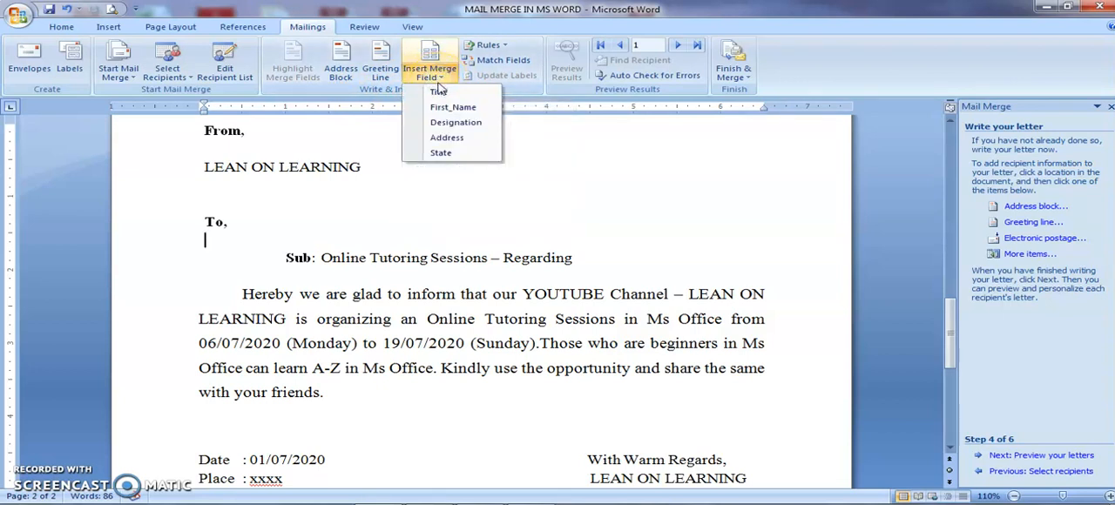
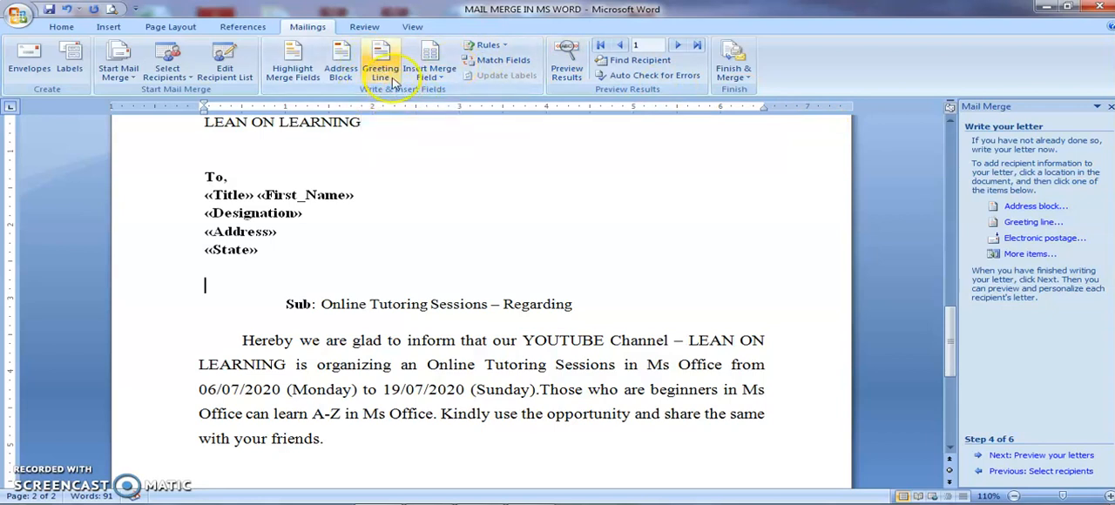
- Insert a greeting line in the Dear, Mr. Randall, comma format below the State field and add blank lines beneath it
left_click(394, 79)
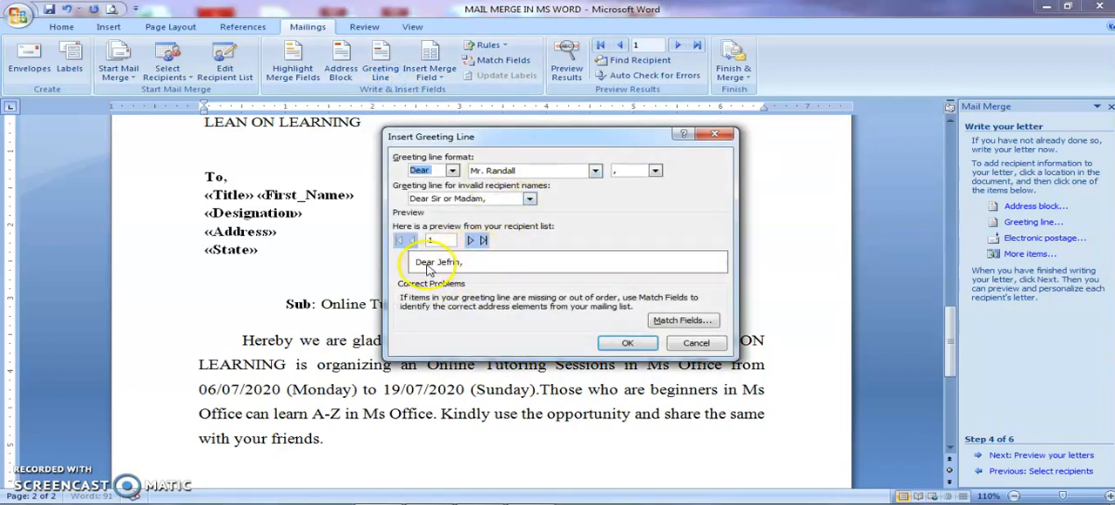
left_click(470, 240)
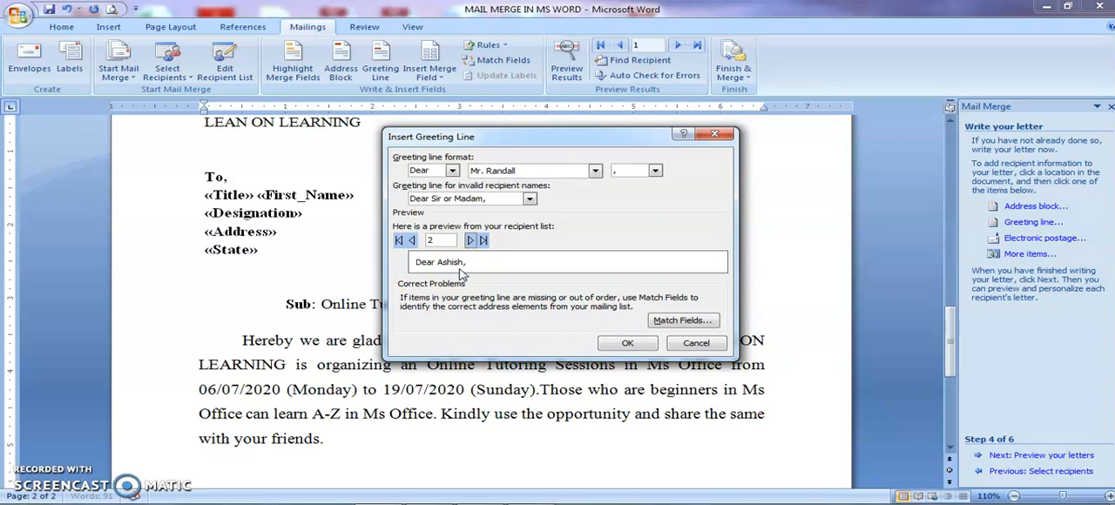
left_click(411, 239)
left_click(615, 340)
left_click(311, 285)
key("Return")
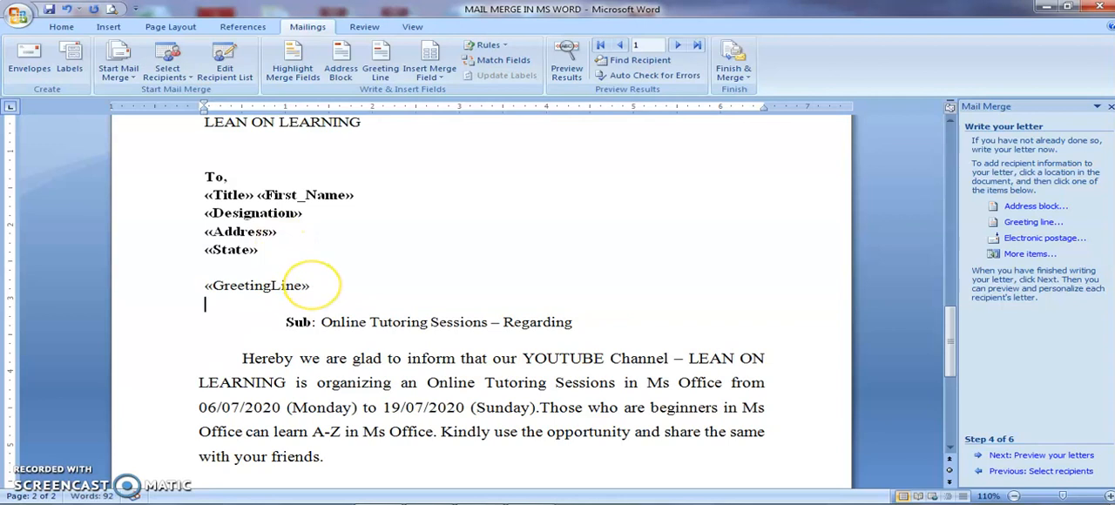
key("Return")
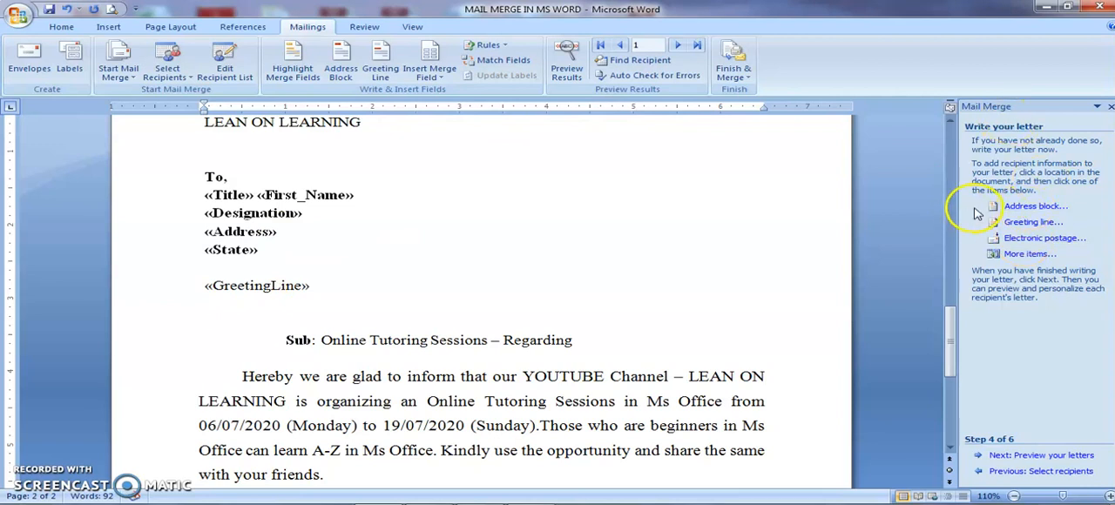
- Advance the wizard to Preview your letters and preview the merged results for successive recipients
left_click(999, 457)
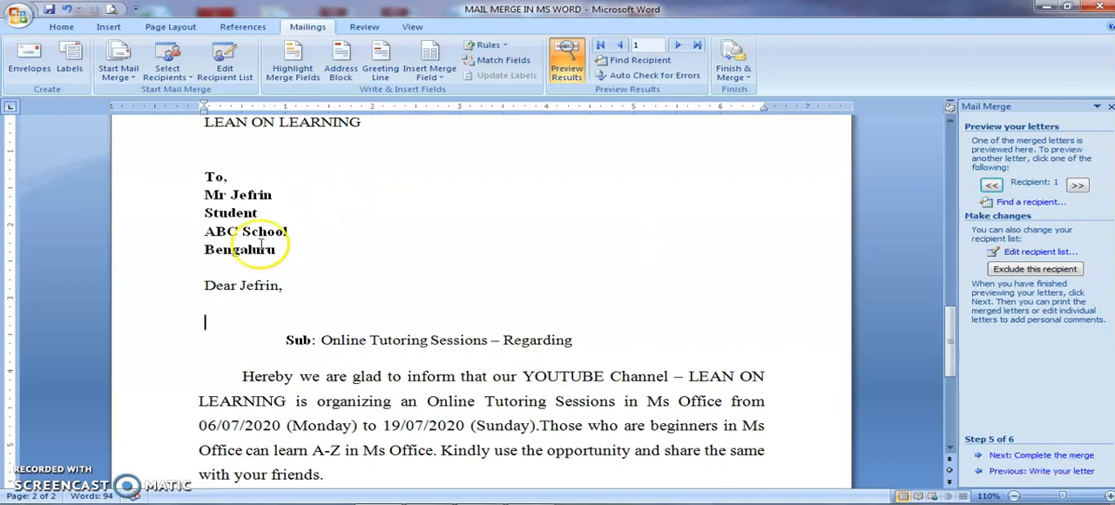
left_click(579, 54)
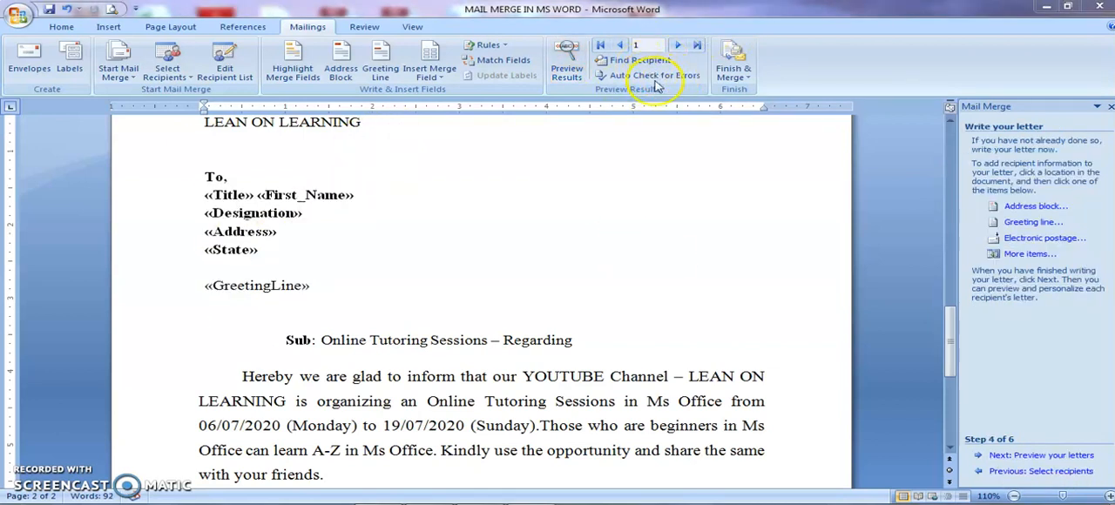
left_click(568, 56)
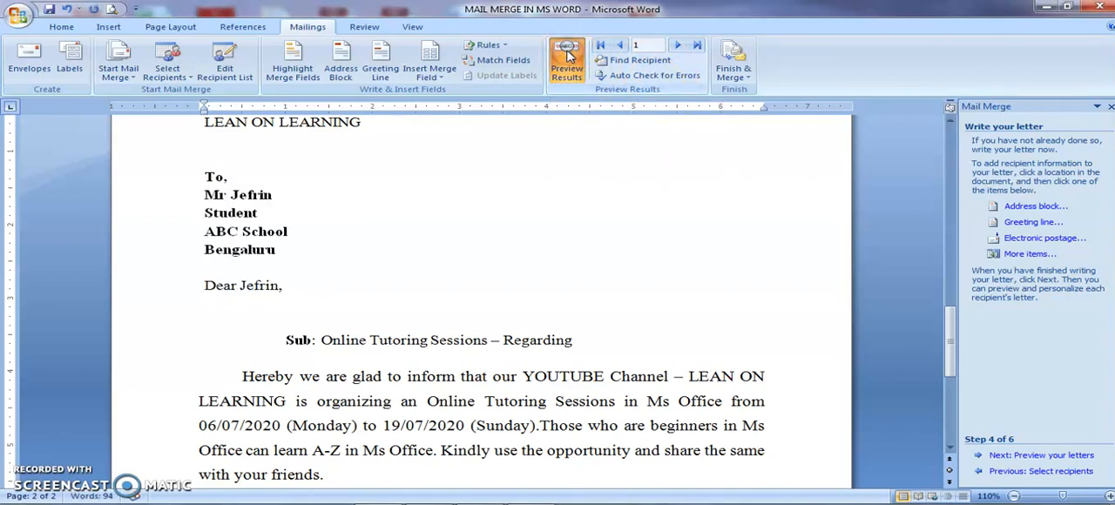
left_click(679, 46)
left_click(678, 46)
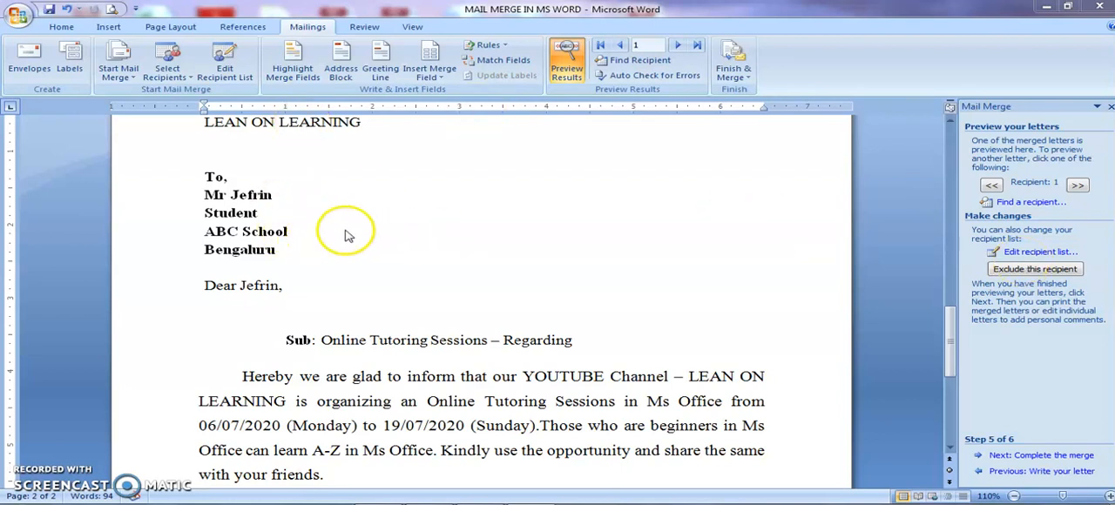
- Exclude and re-include the first recipient in the mail merge recipient list and accept the list
left_click(1025, 252)
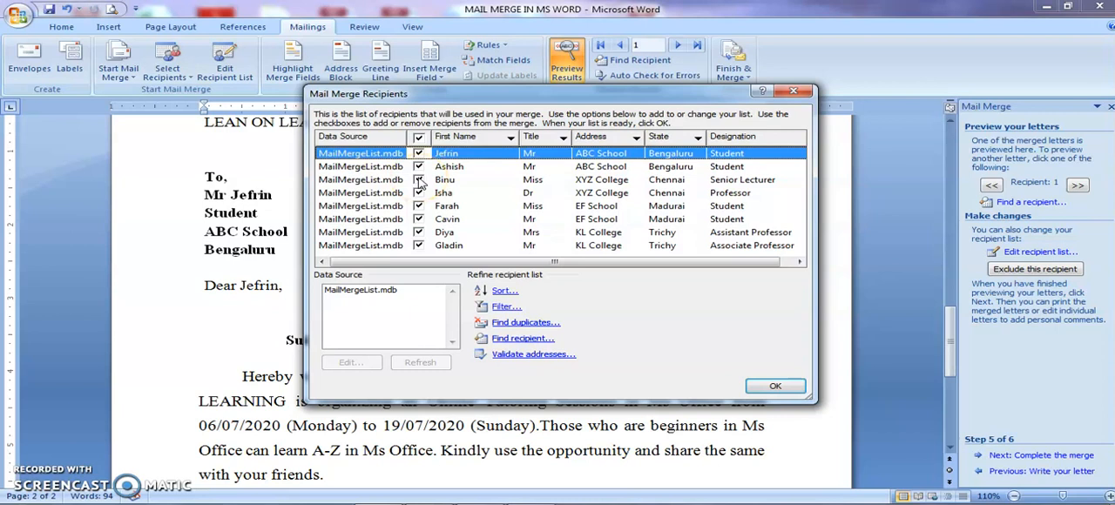
left_click(419, 154)
left_click(419, 155)
left_click(754, 384)
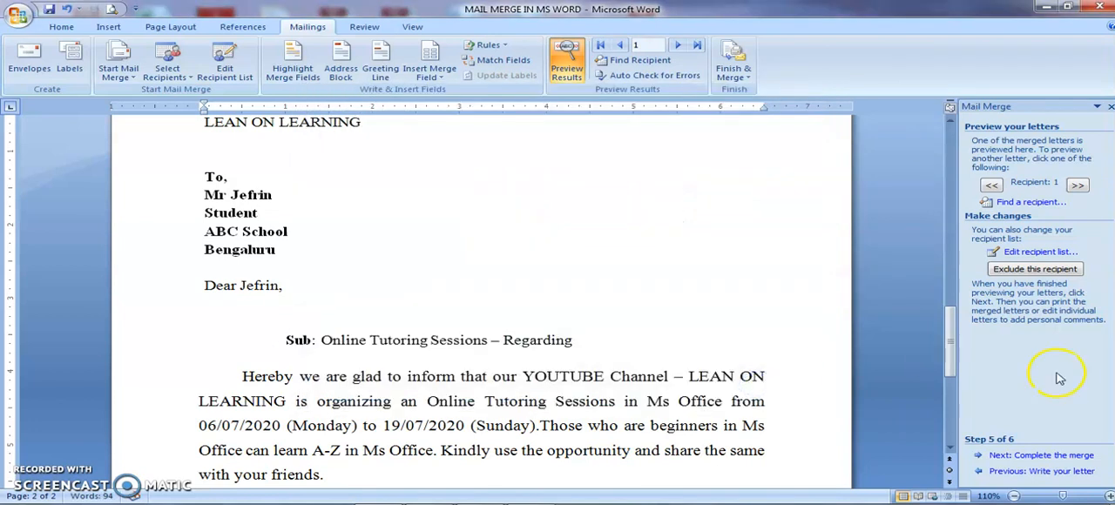
- Preview the merged letters for the following recipients up to recipient 3
left_click(1077, 186)
left_click(1078, 186)
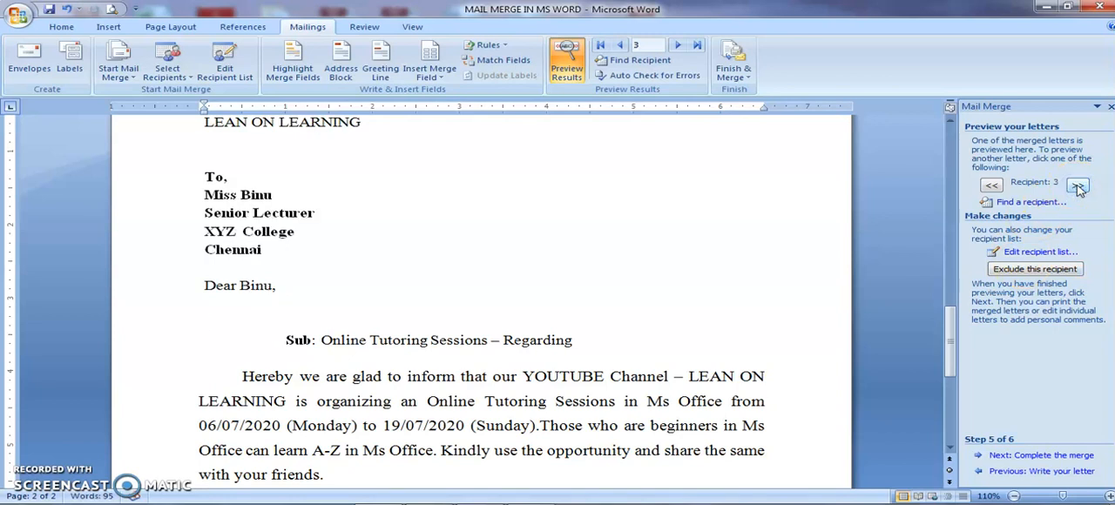
left_click(1020, 457)
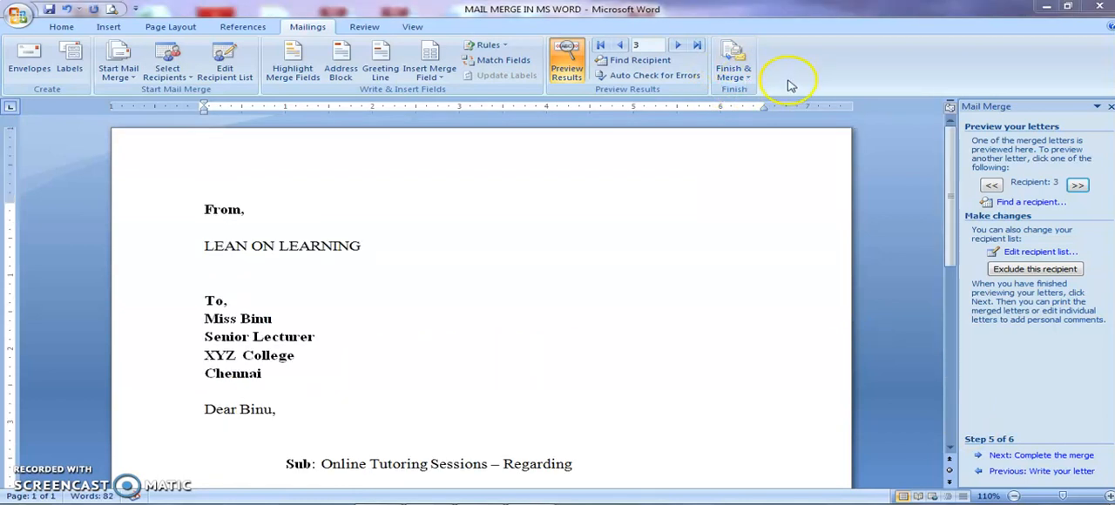
left_click(730, 77)
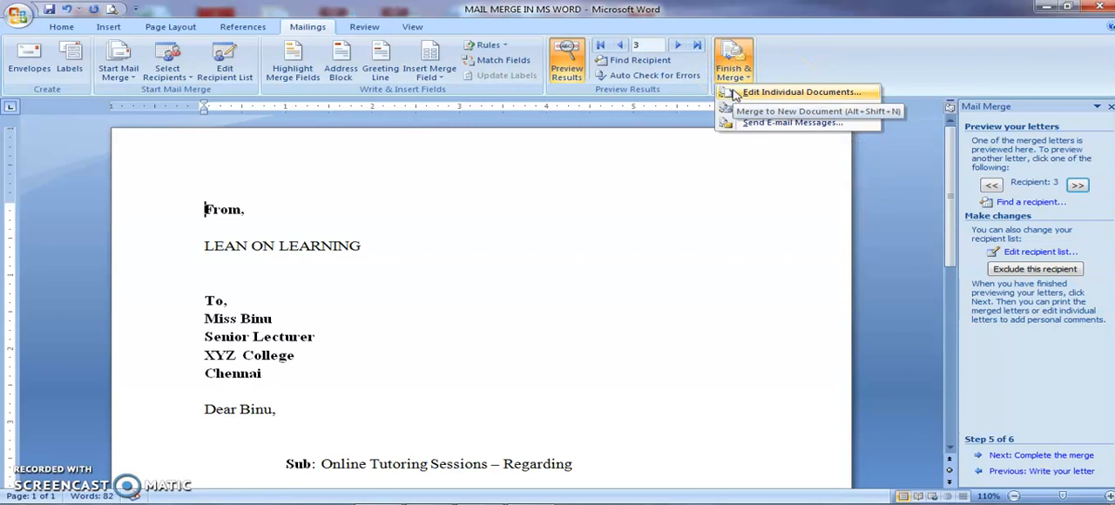
left_click(740, 96)
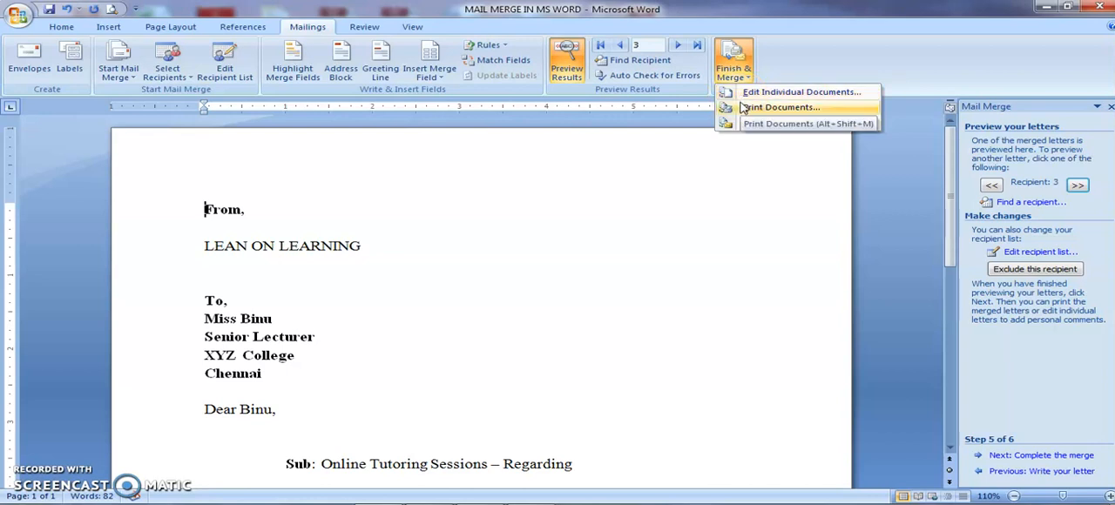
left_click(743, 124)
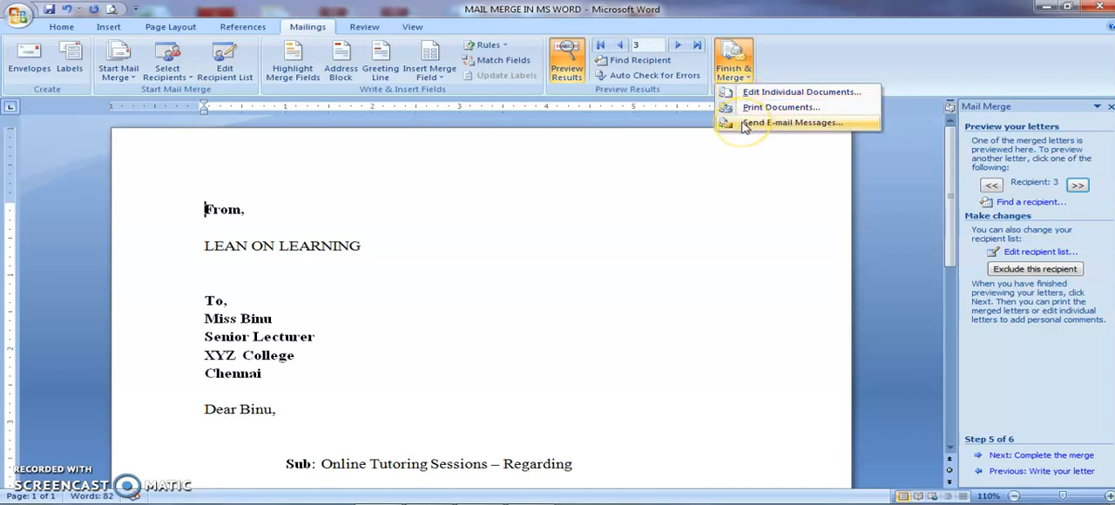
left_click(736, 59)
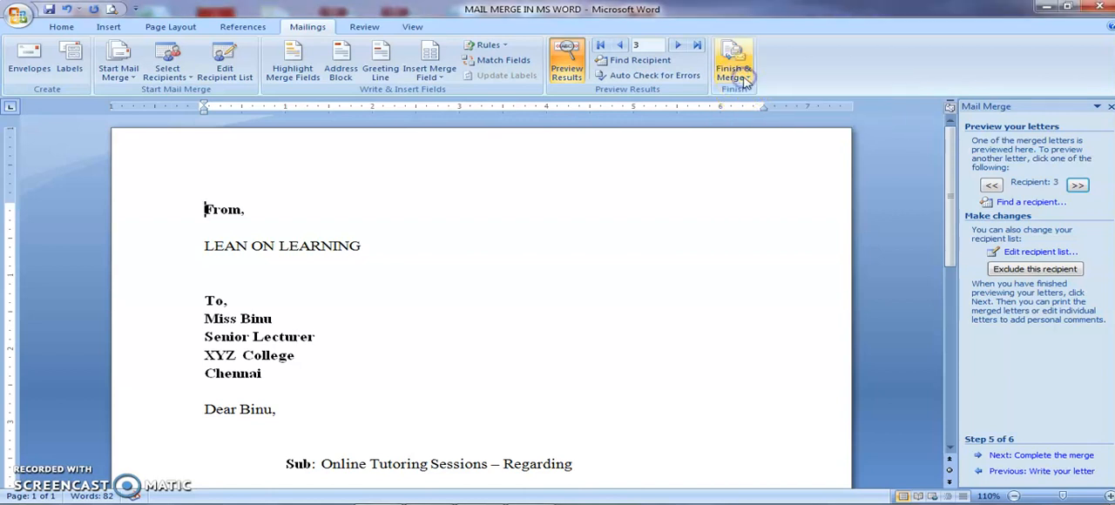
- Merge all records into a new document of individually editable letters
left_click(736, 61)
left_click(741, 92)
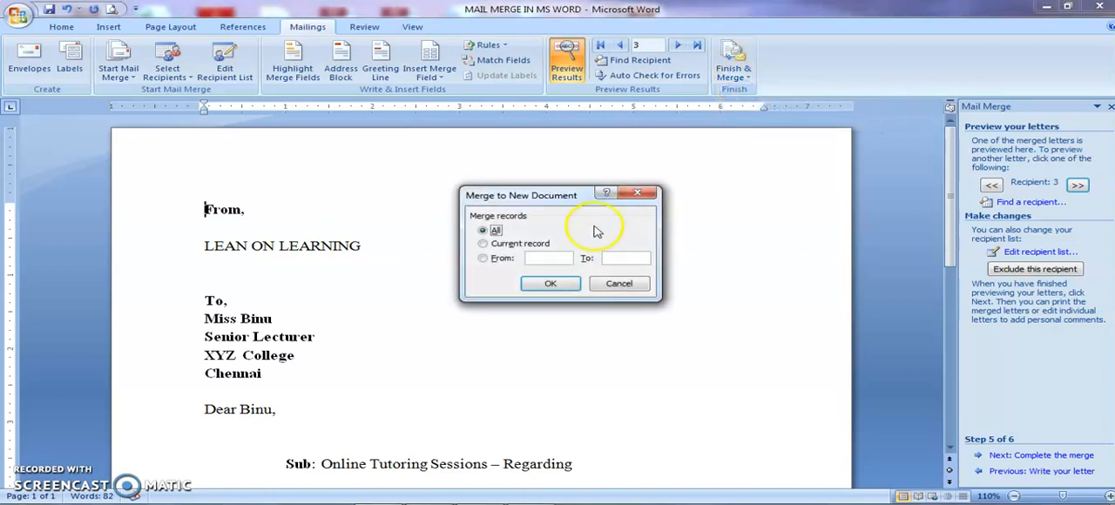
left_click(495, 230)
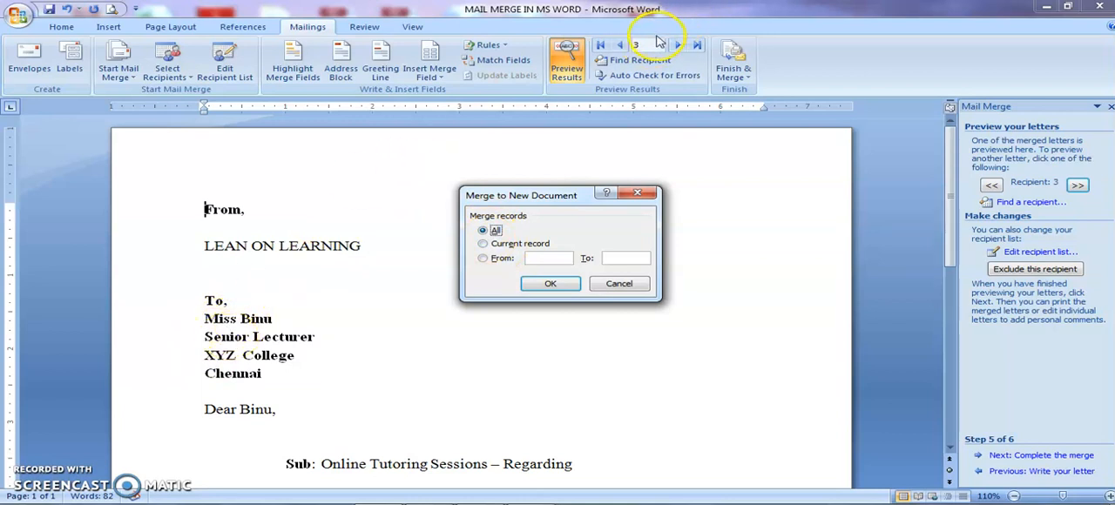
left_click(549, 283)
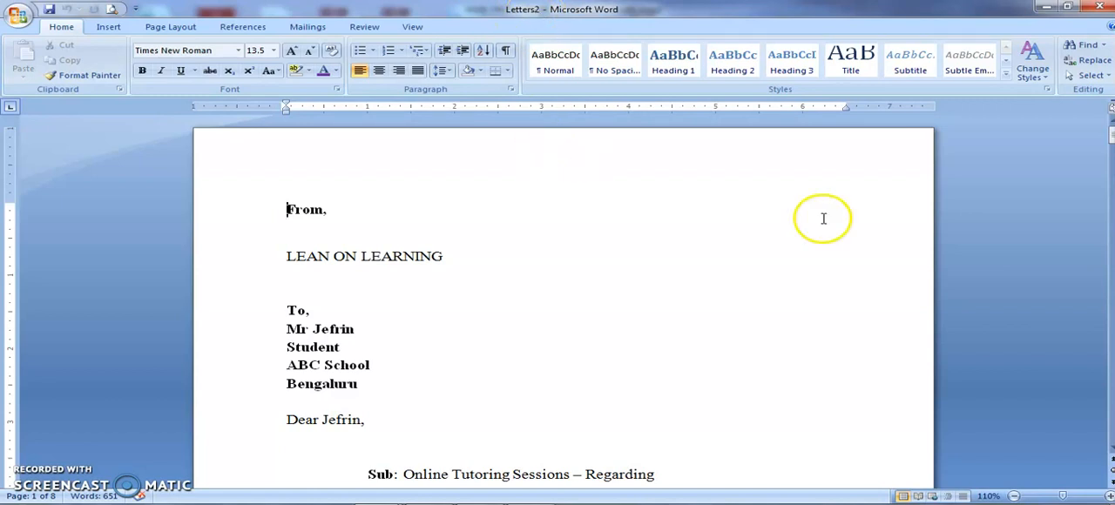
- Examine the merged letters in the new document, checking each recipient's address lines and greeting, and return to the first letter
left_click_drag(1110, 133, 1110, 155)
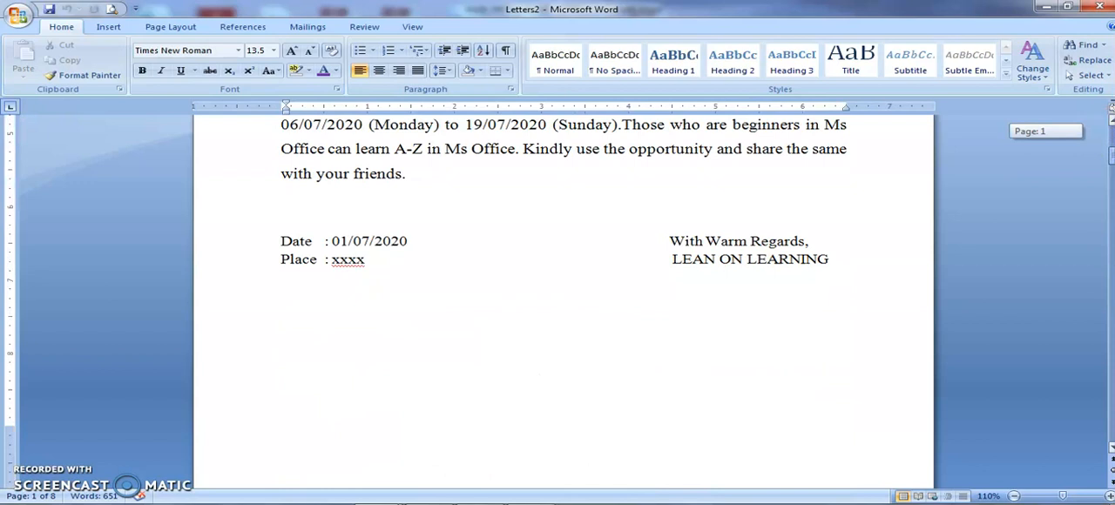
scroll(563, 296, "down", 10)
scroll(563, 296, "down", 15)
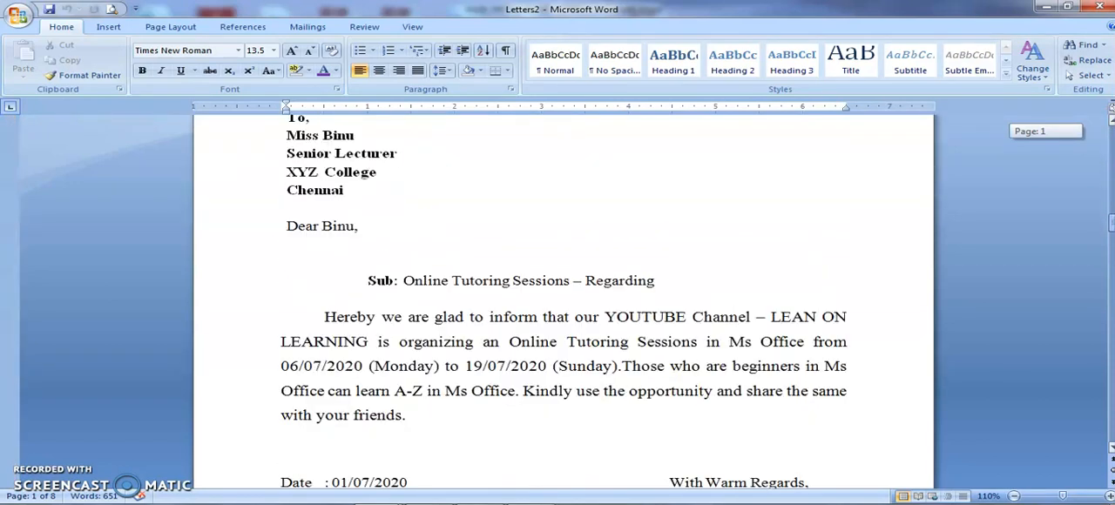
left_click_drag(1111, 223, 1110, 340)
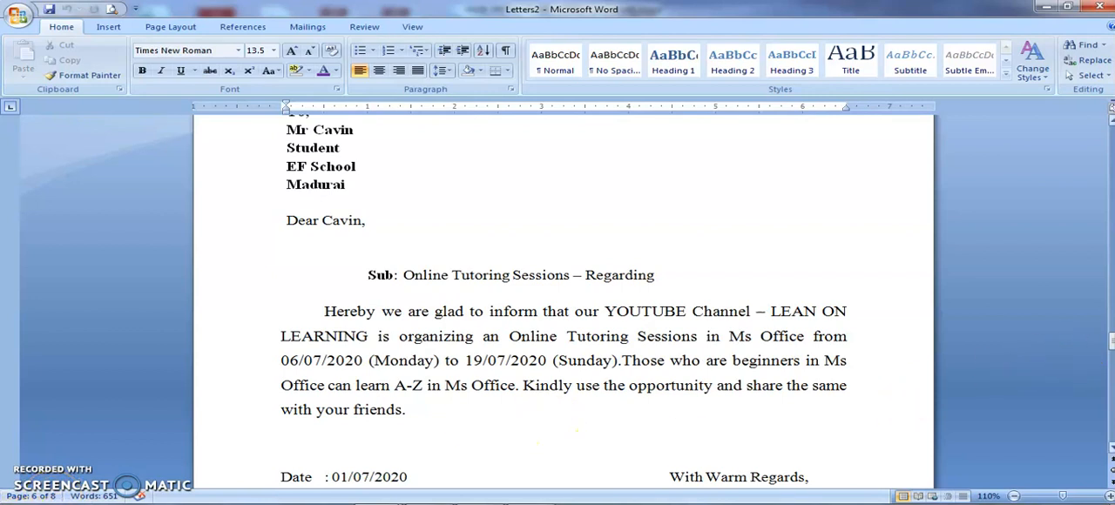
left_click_drag(1108, 342, 1080, 154)
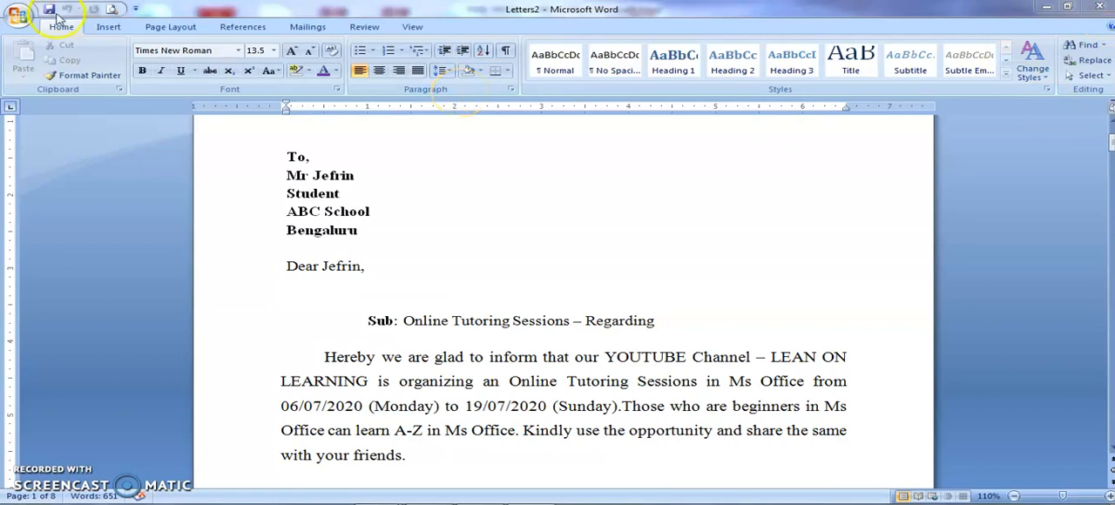
- Save the merged letters as a Word Document named "Mer" in the Documents library
left_click(25, 17)
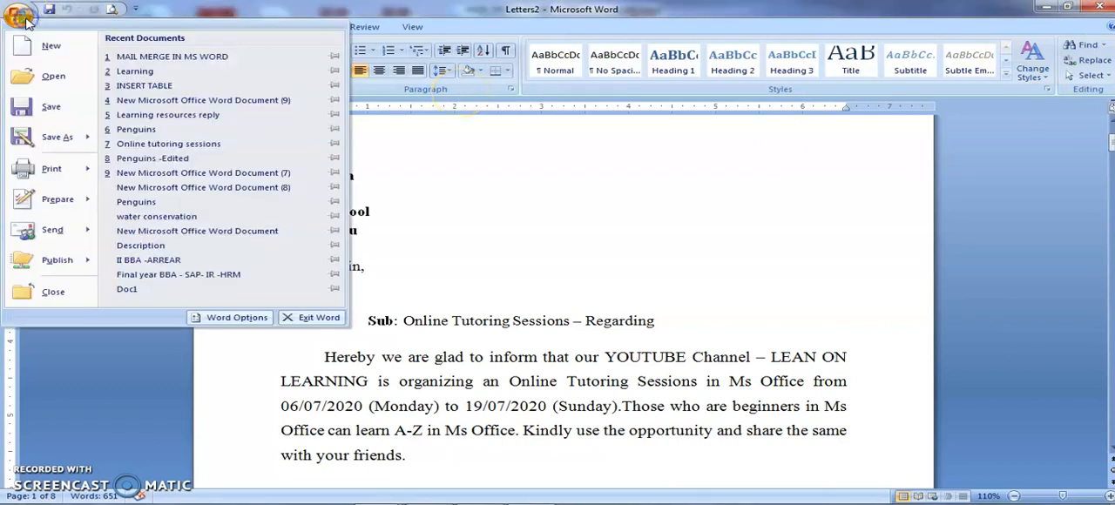
mouse_move(48, 139)
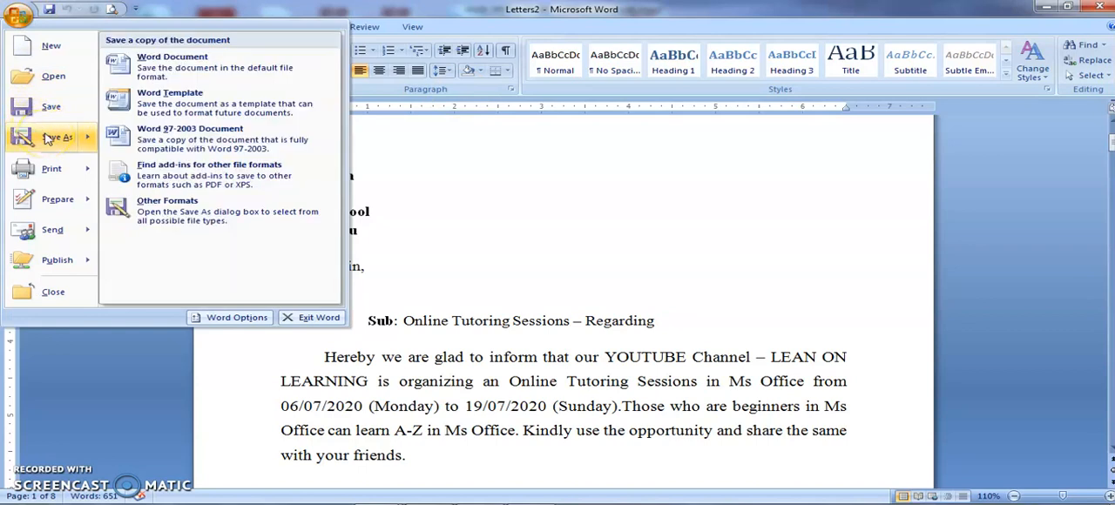
left_click(137, 70)
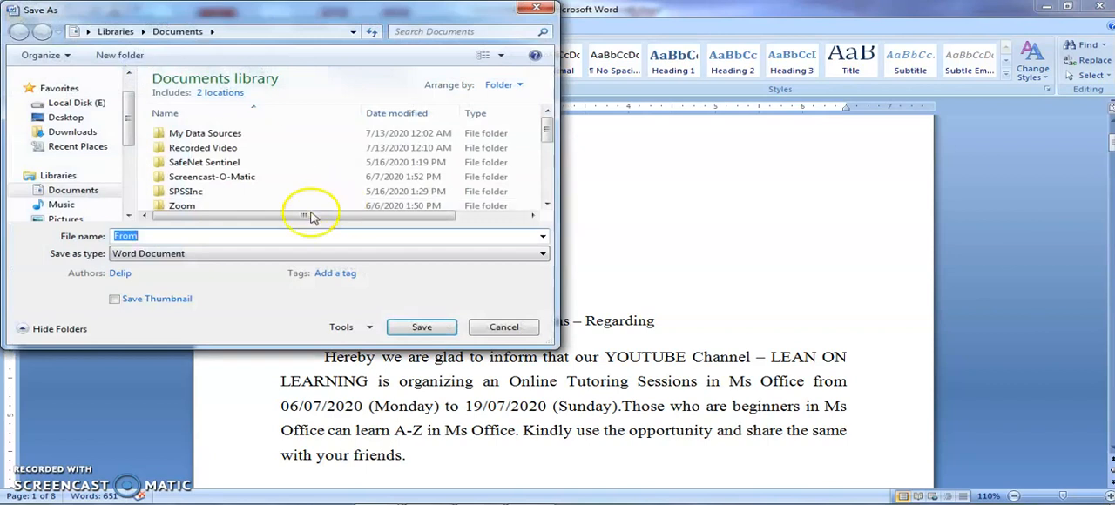
left_click(255, 236)
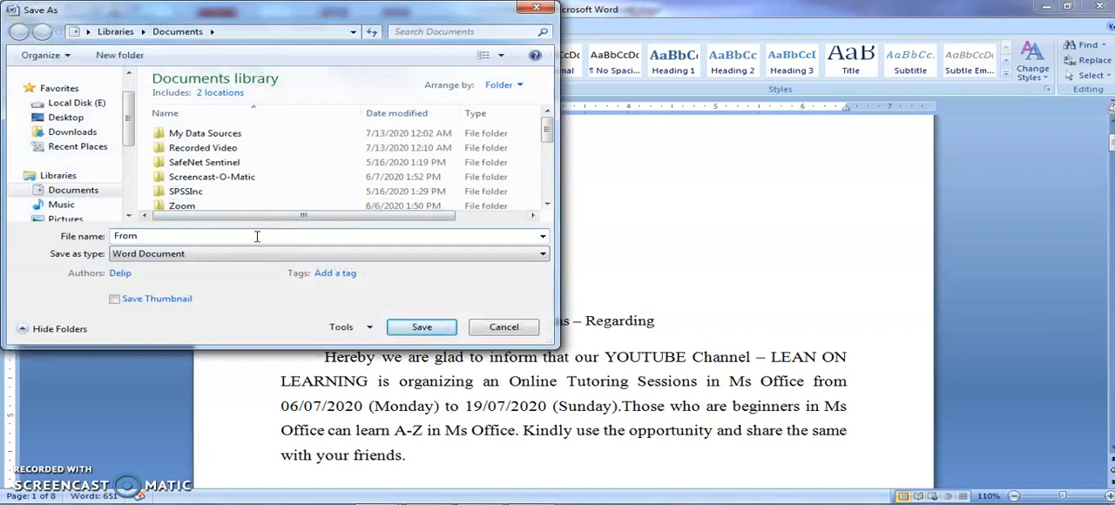
key("BackSpace")
key("BackSpace")
type("Mer")
left_click(420, 326)
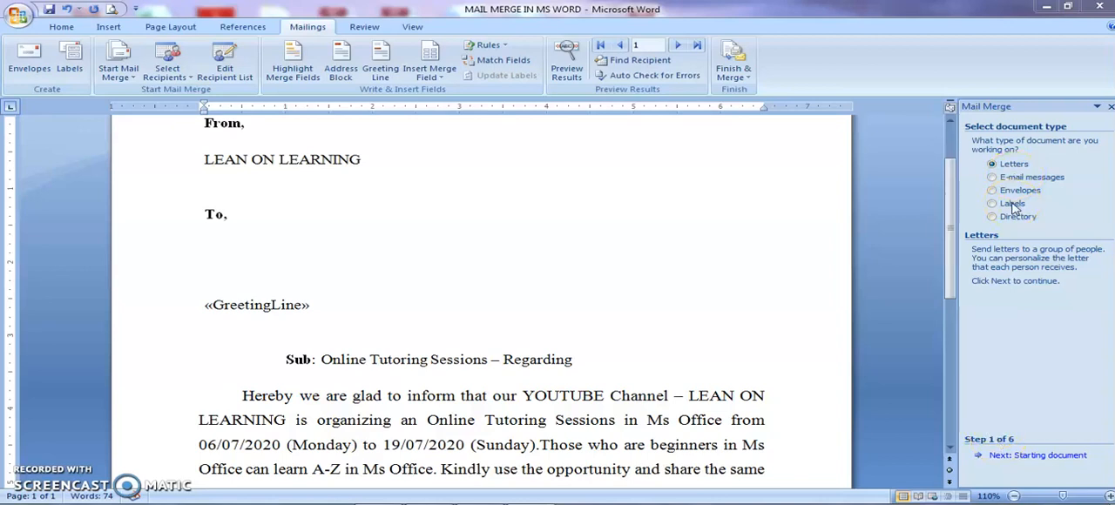
- Advance the original letter's mail merge wizard to Select recipients, keeping Letters, the current document and an existing list
left_click(1001, 458)
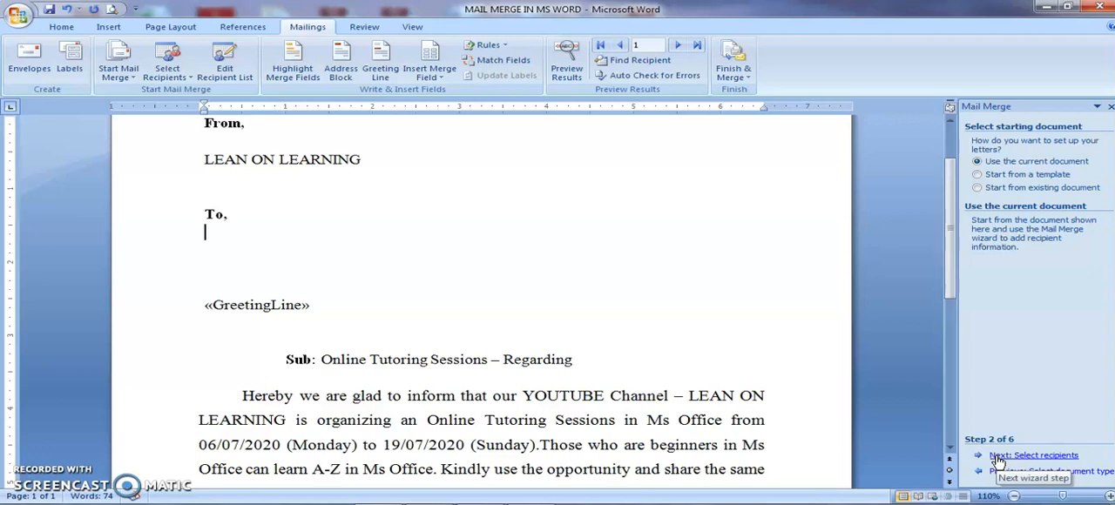
left_click(999, 456)
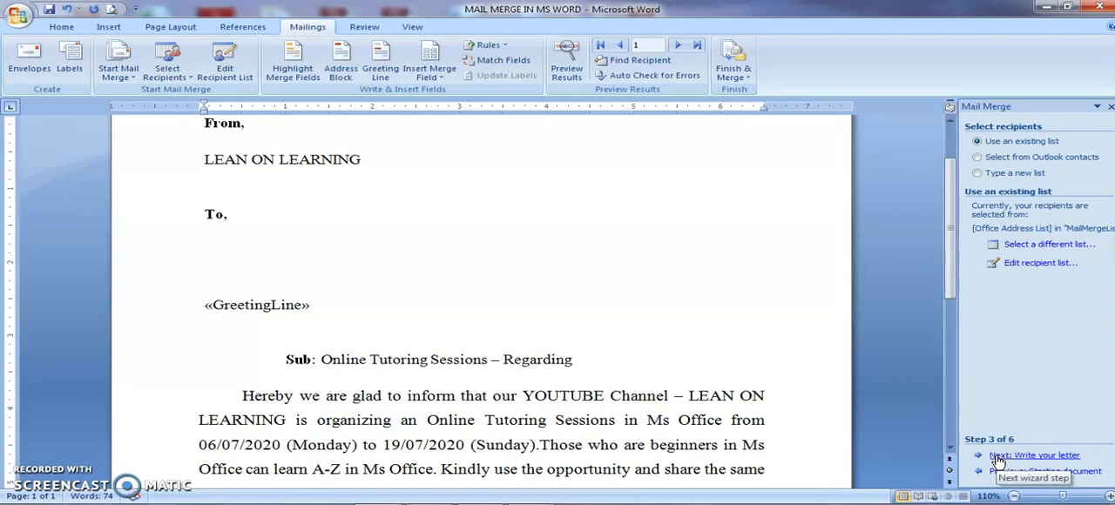
left_click(991, 174)
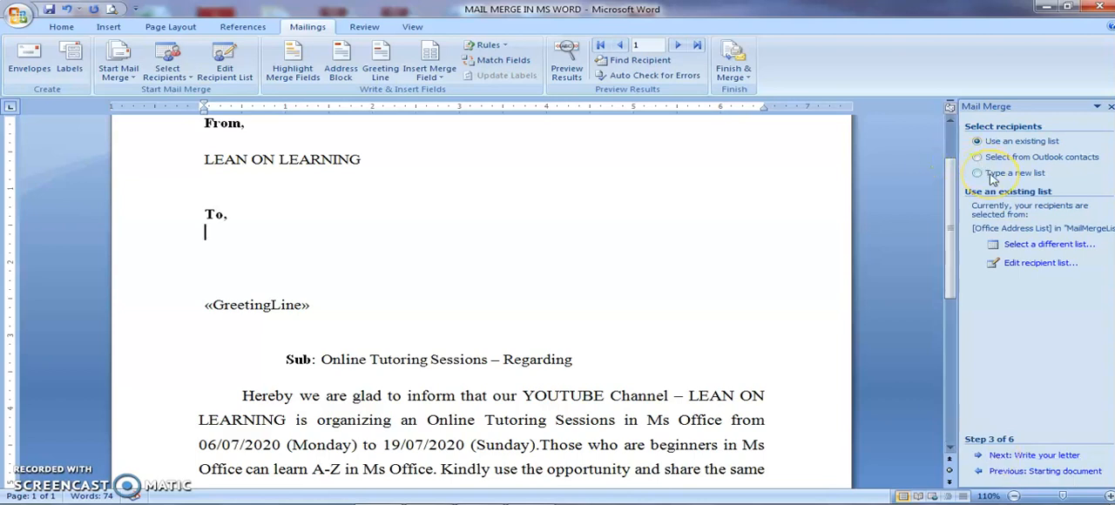
- Replace the recipient list with the 'Mail list$' table from Learning.xlsx, keeping all of its recipients
left_click(1031, 249)
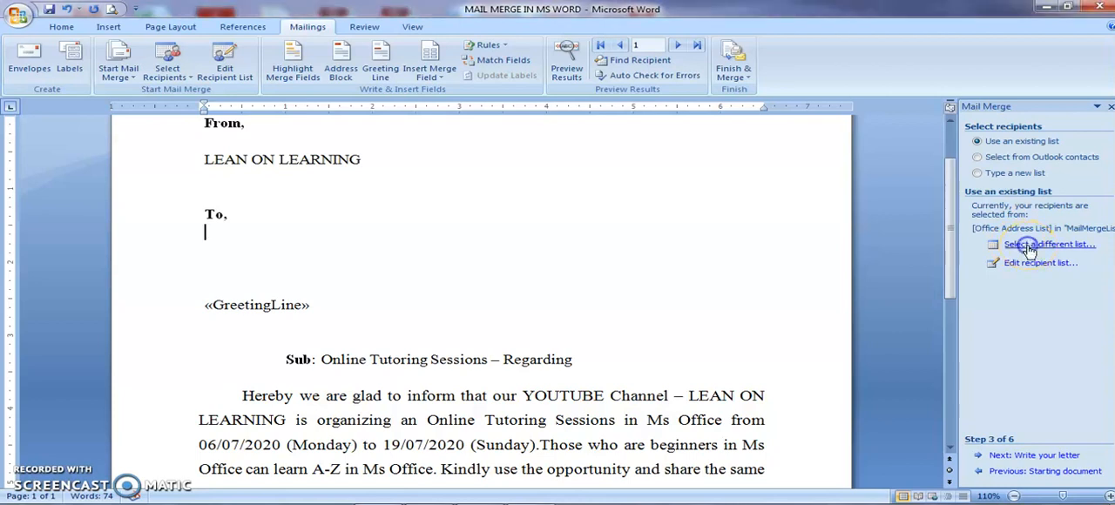
left_click(1029, 250)
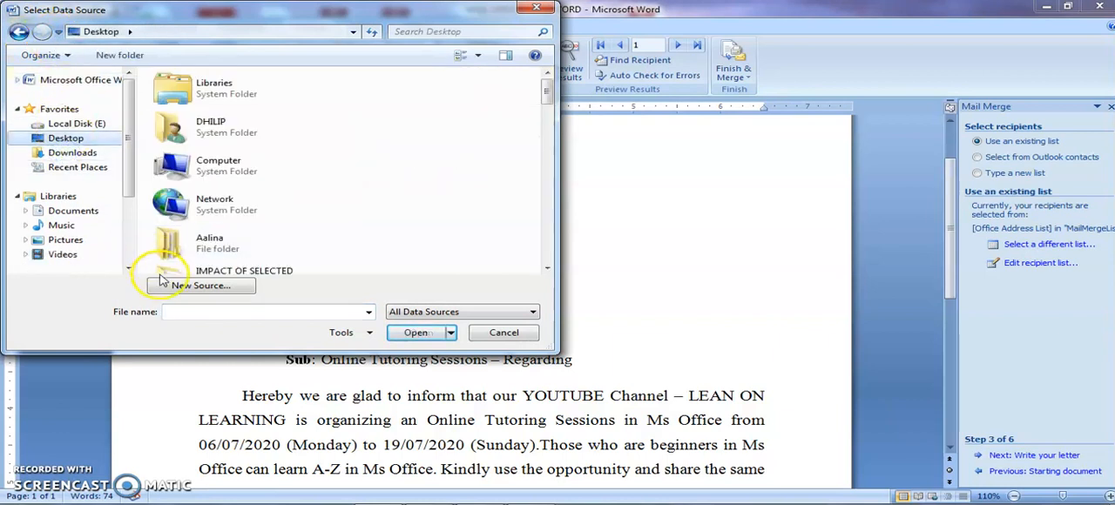
left_click(187, 313)
type("le")
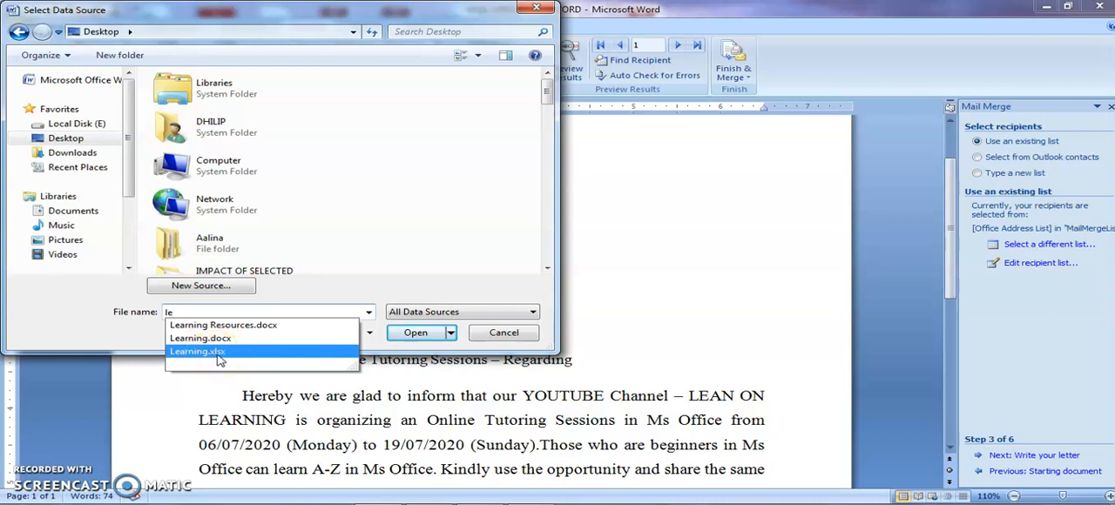
left_click(220, 352)
left_click(221, 352)
left_click(424, 334)
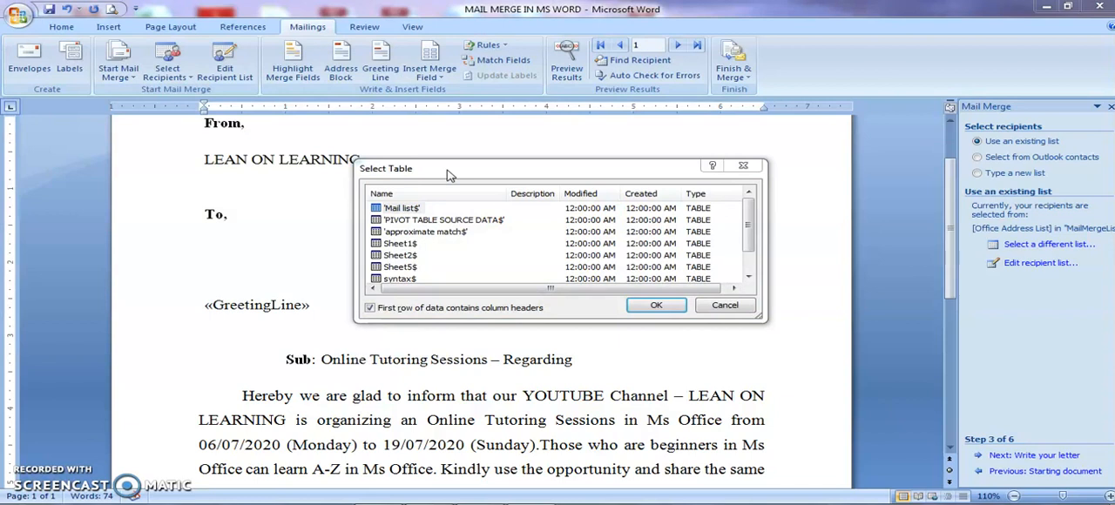
double_click(402, 208)
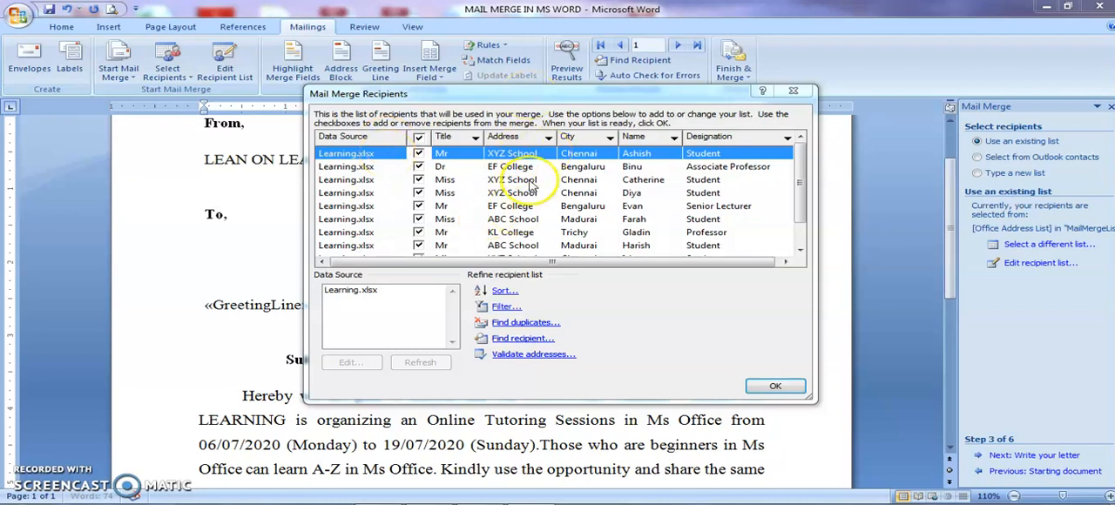
left_click(771, 385)
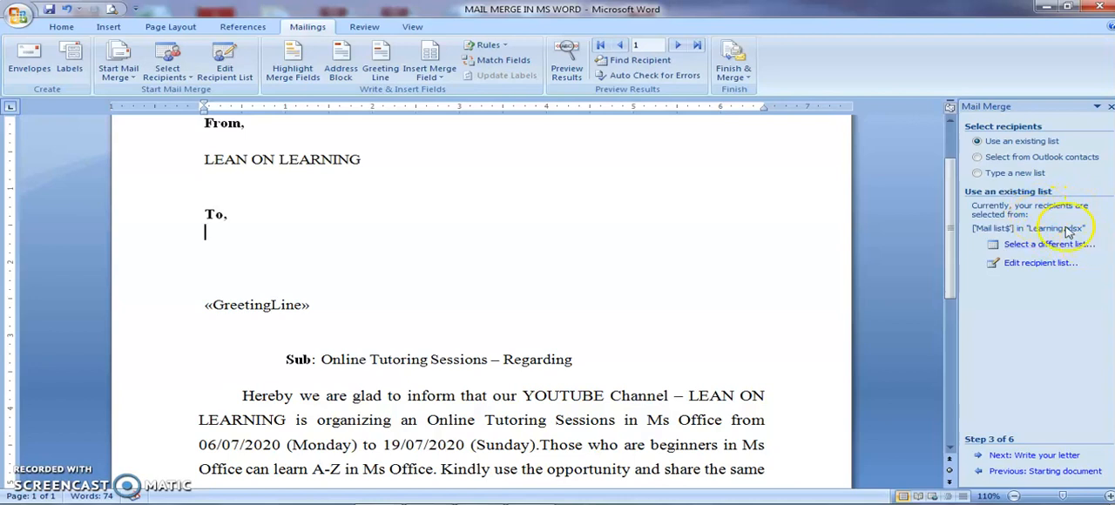
- Advance the wizard to Write your letter and insert the Title and Name_ merge fields under "To,", with Designation on the following line
left_click(1036, 242)
left_click(1022, 459)
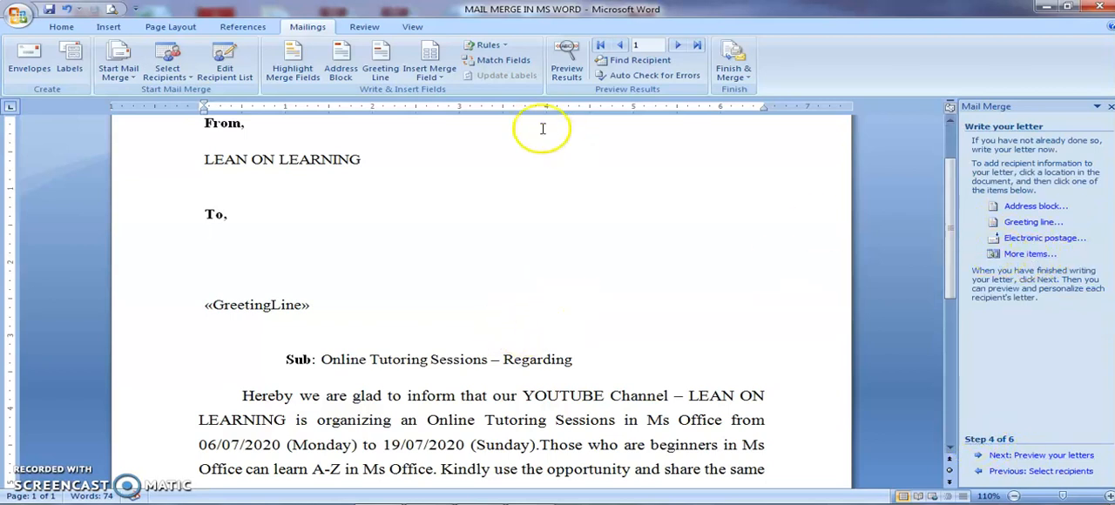
left_click(440, 77)
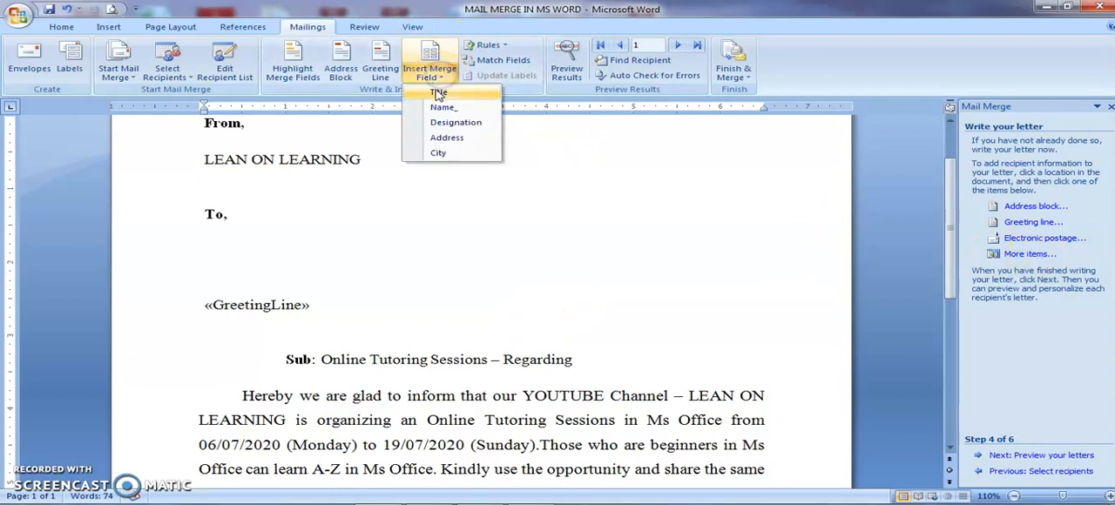
left_click(438, 91)
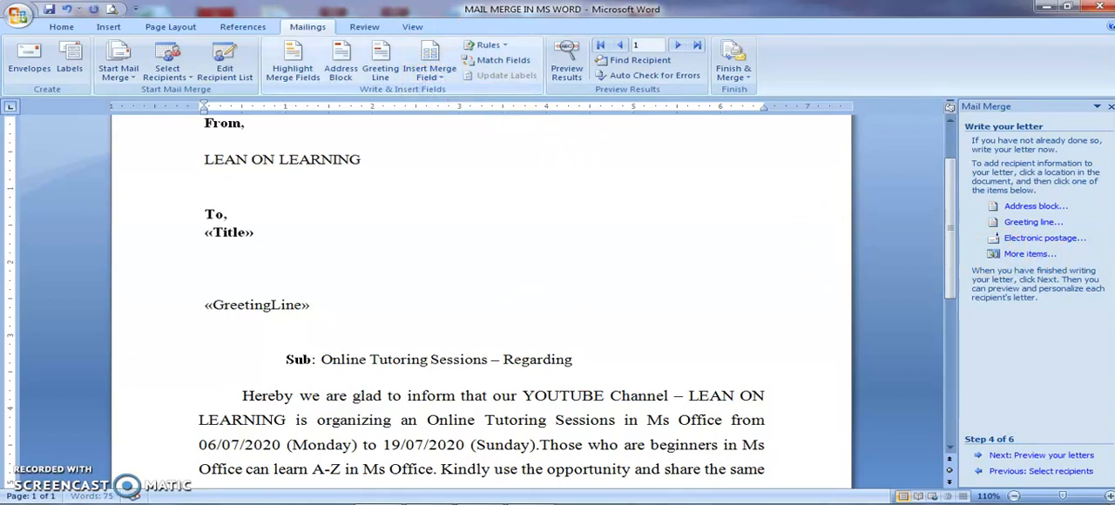
left_click(440, 77)
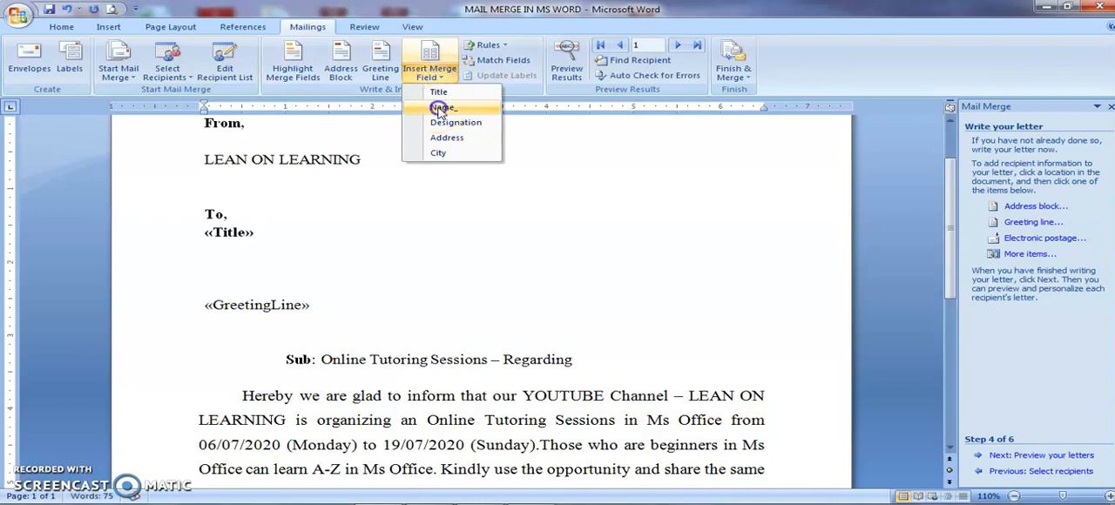
left_click(442, 107)
key("Return")
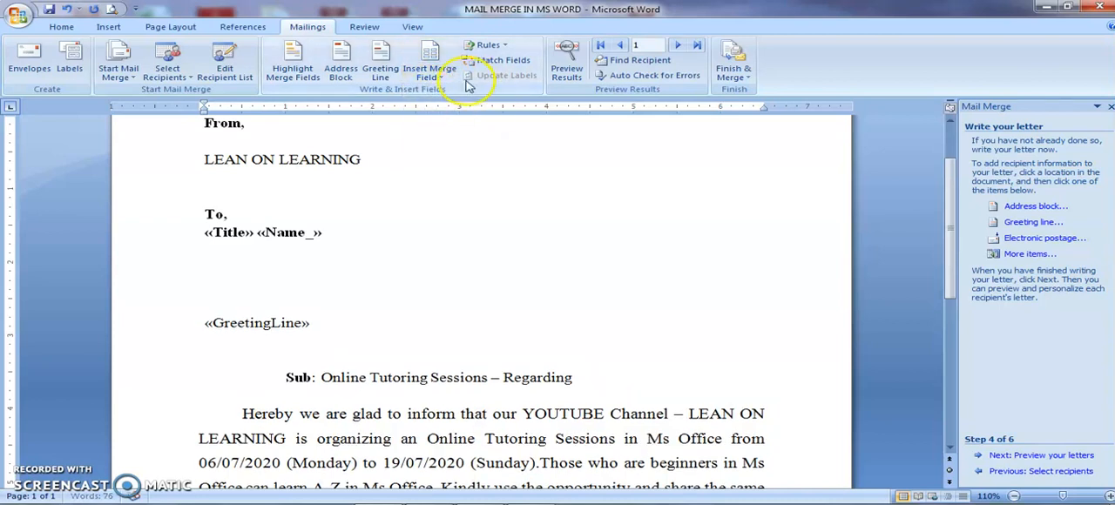
left_click(432, 74)
left_click(432, 123)
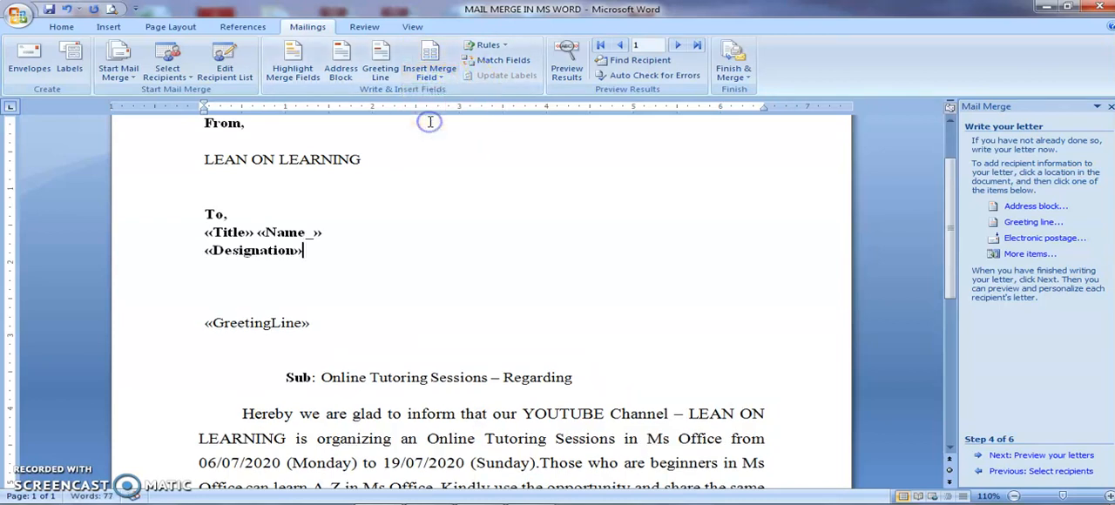
- Preview the letter for recipient 3 and start replacing its greeting line, checking the greeting preview back to the first recipient
left_click(566, 65)
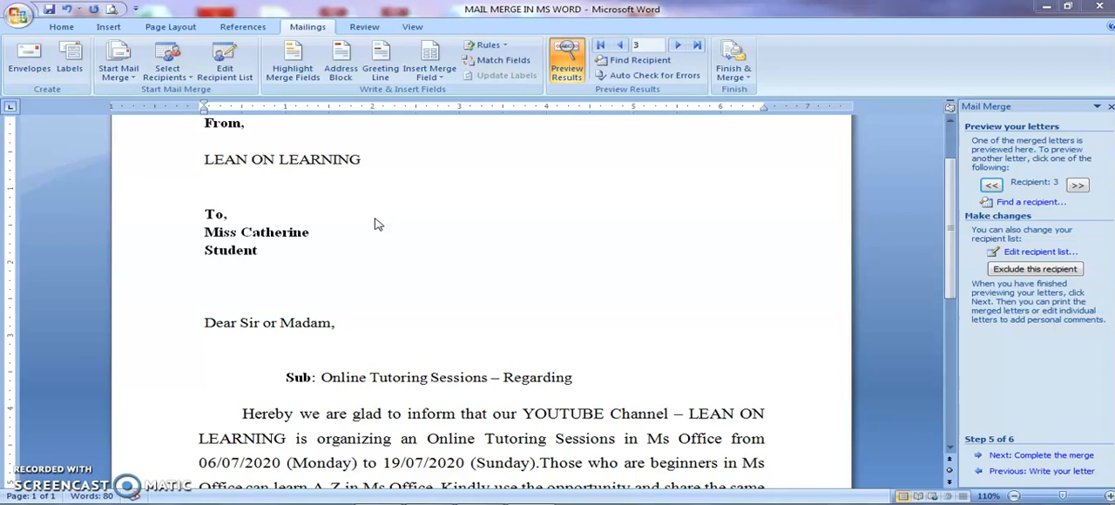
triple_click(253, 321)
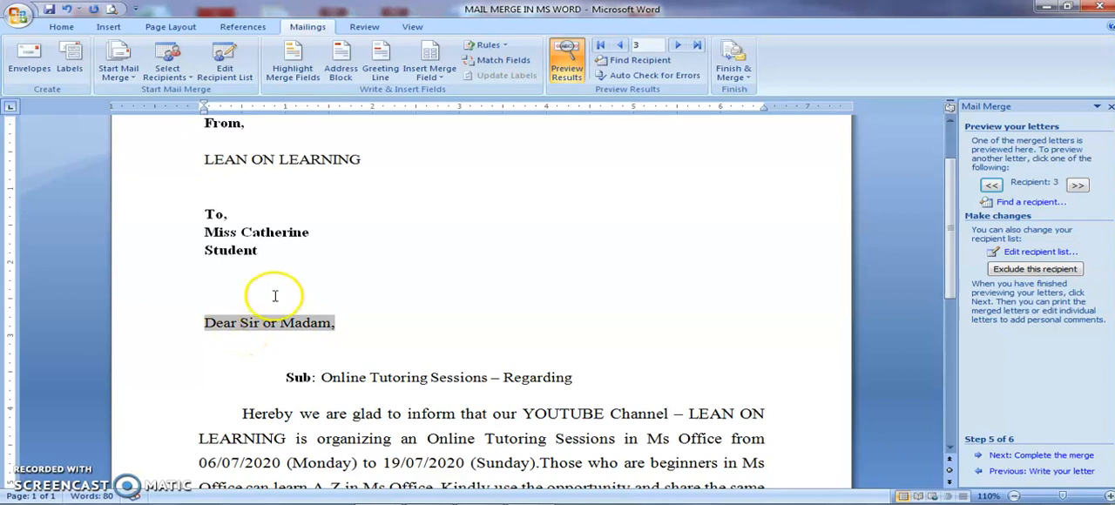
left_click(380, 73)
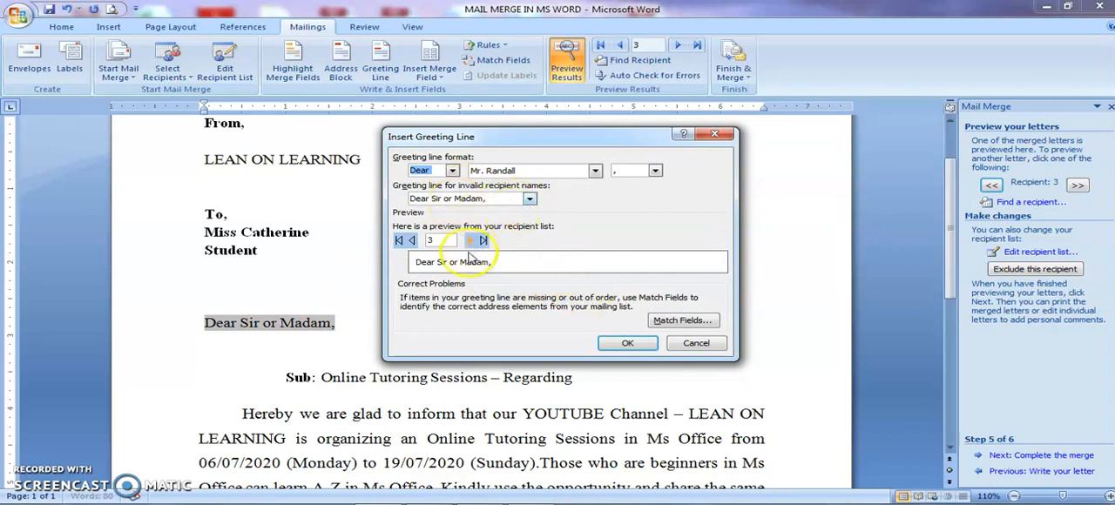
left_click(412, 243)
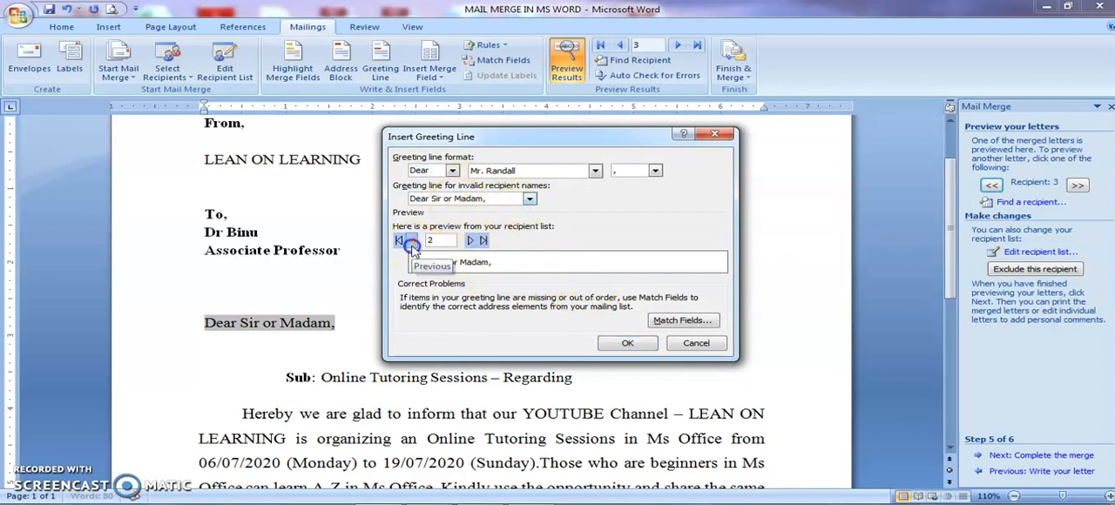
left_click(412, 243)
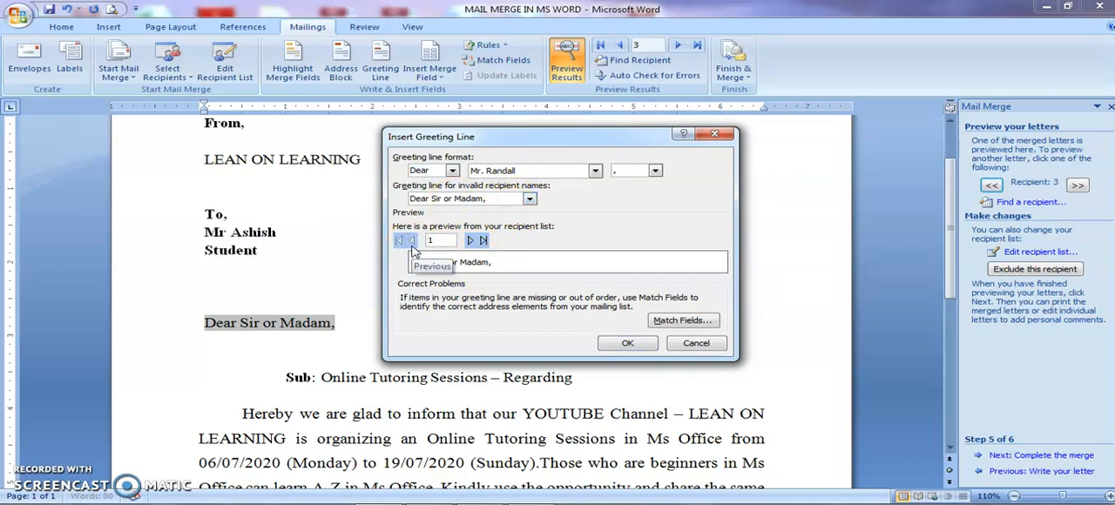
- Match First Name to the list's Name field, check the greeting for the first three recipients, and insert the updated greeting line
left_click(672, 327)
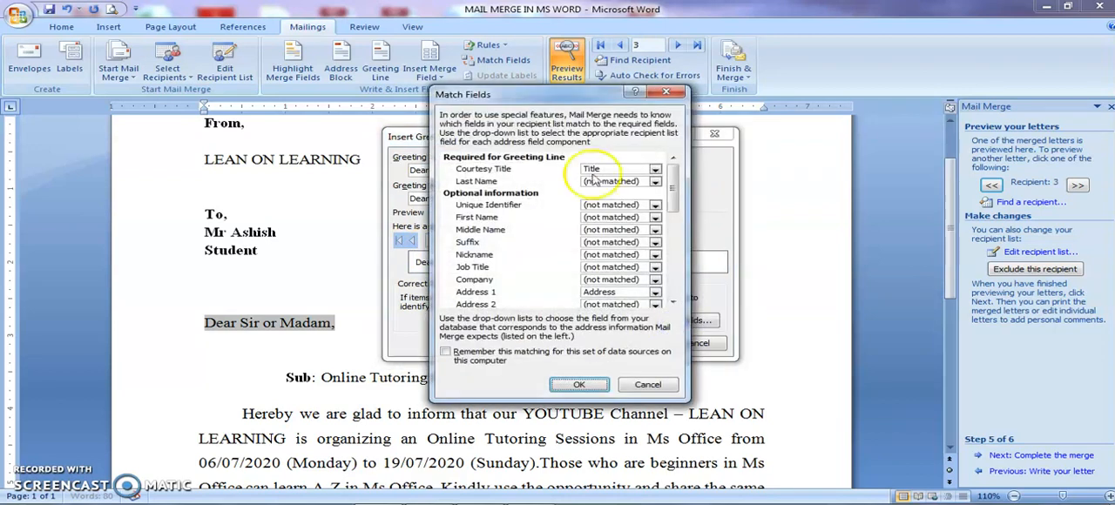
left_click(655, 218)
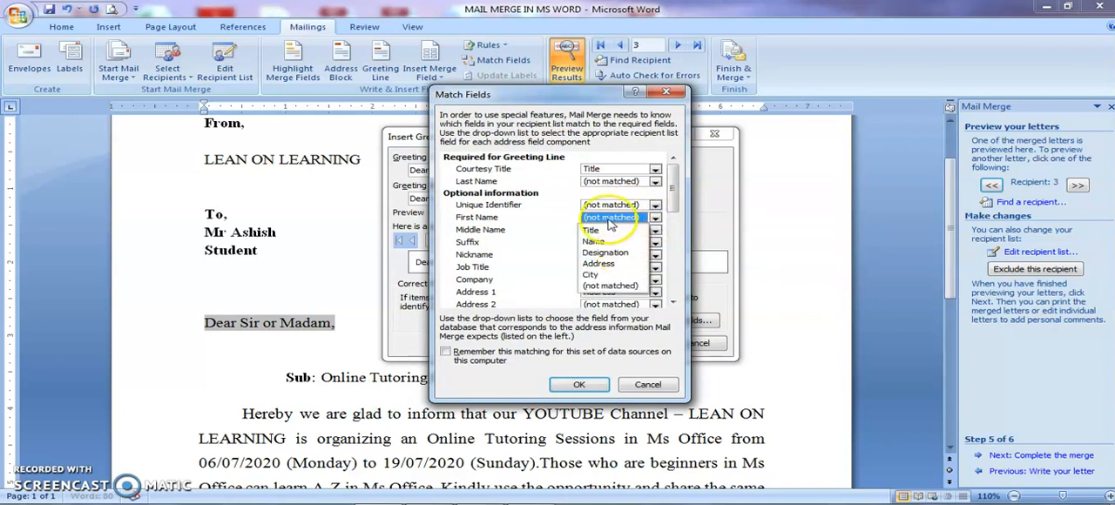
left_click(608, 242)
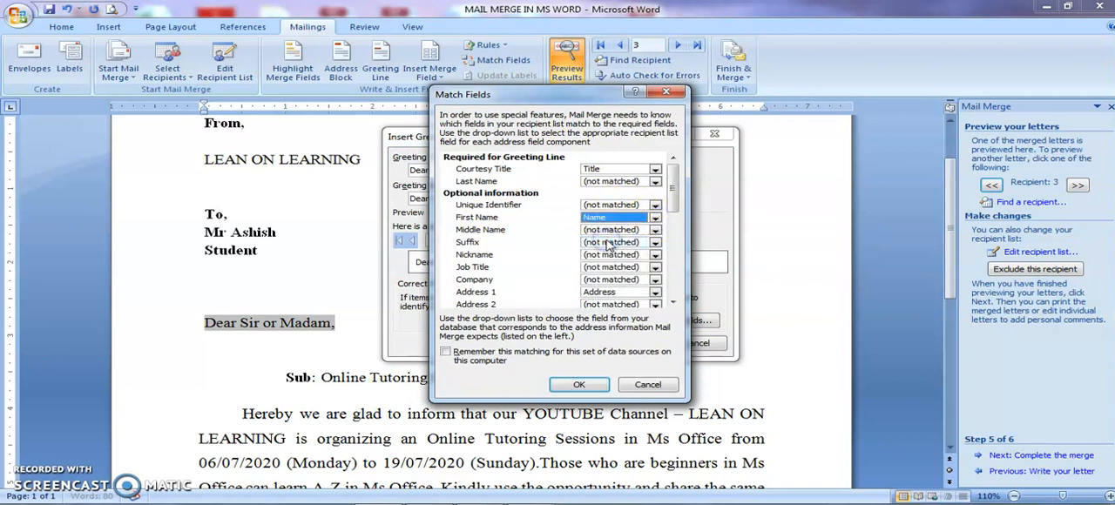
left_click(579, 384)
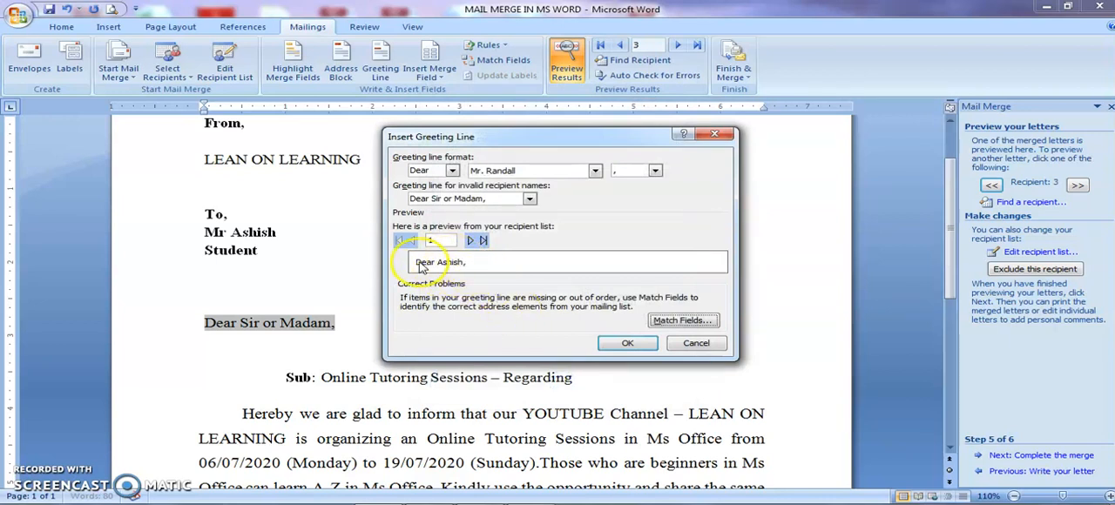
left_click(471, 240)
left_click(471, 242)
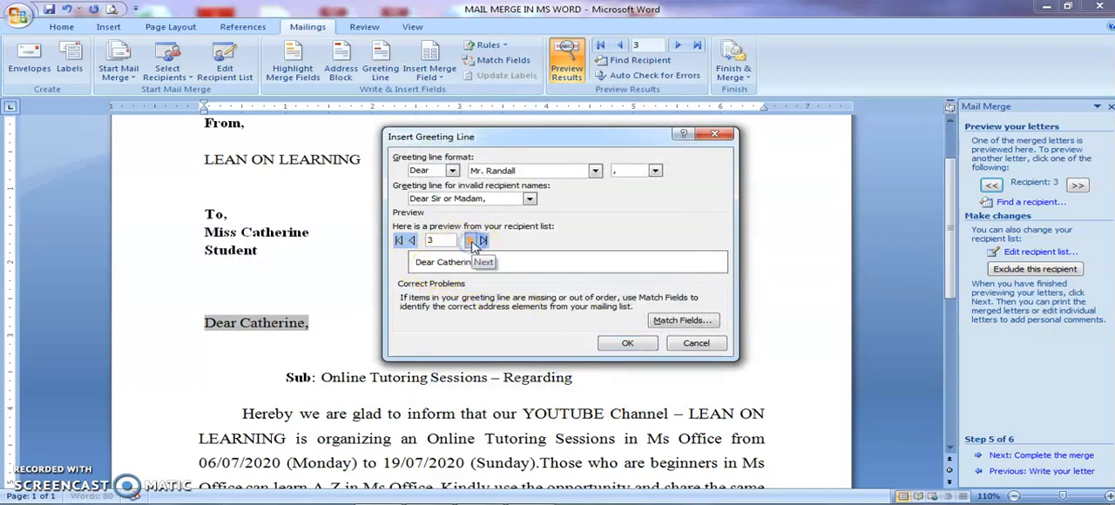
left_click(631, 342)
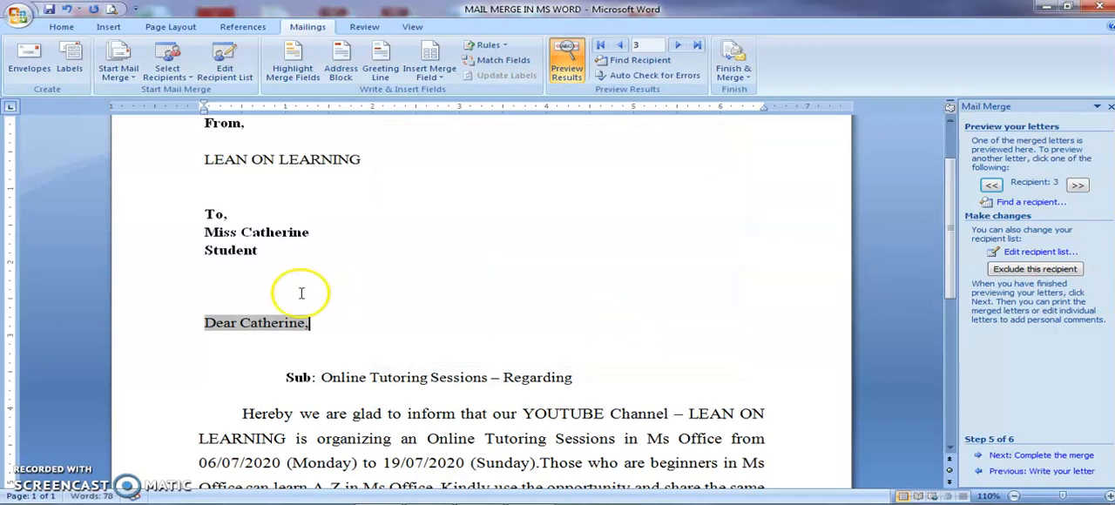